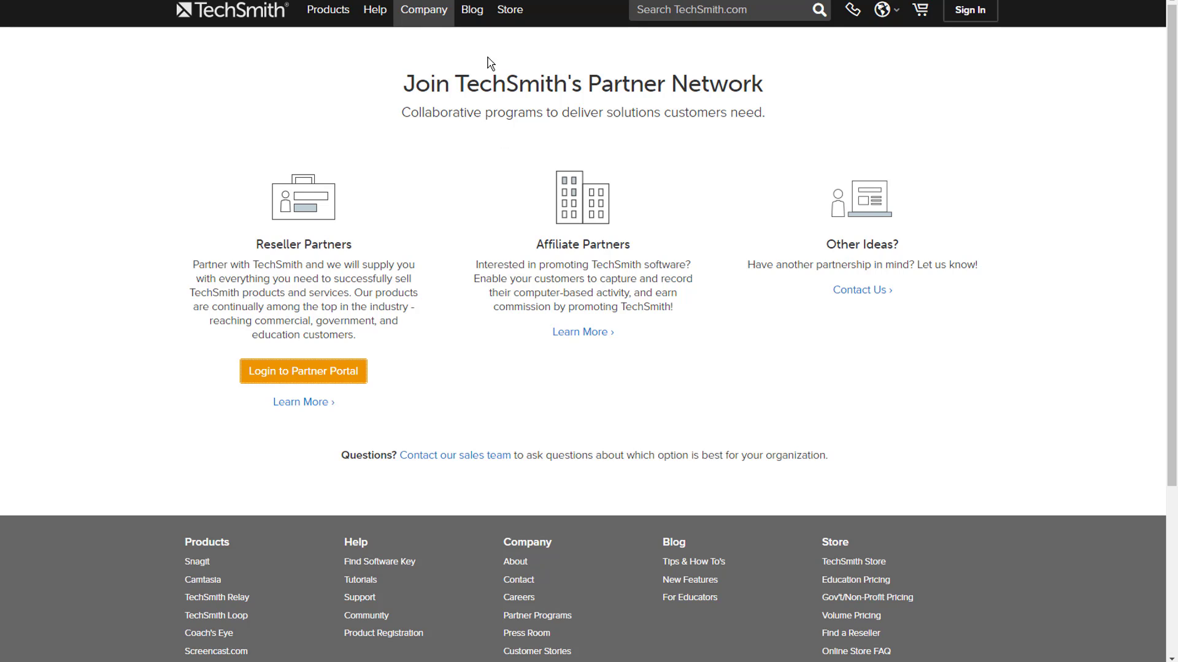
Head to the Store link in the TechSmith navigation bar from the Partner Network page.
mouse_move(476, 25)
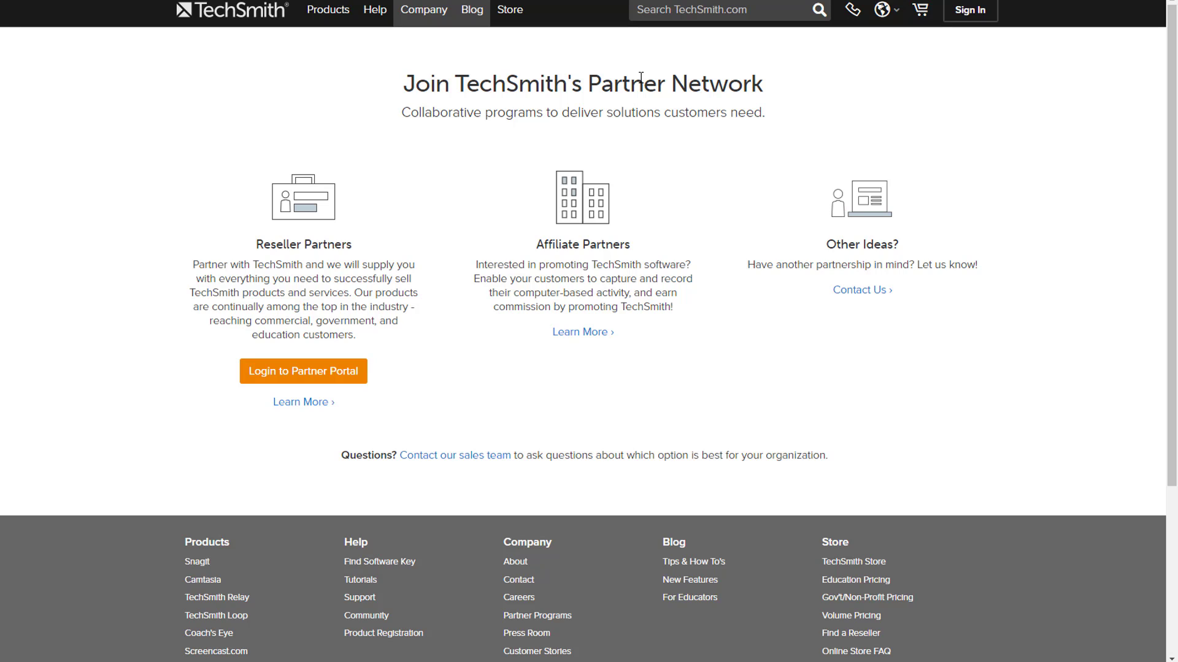
mouse_move(342, 18)
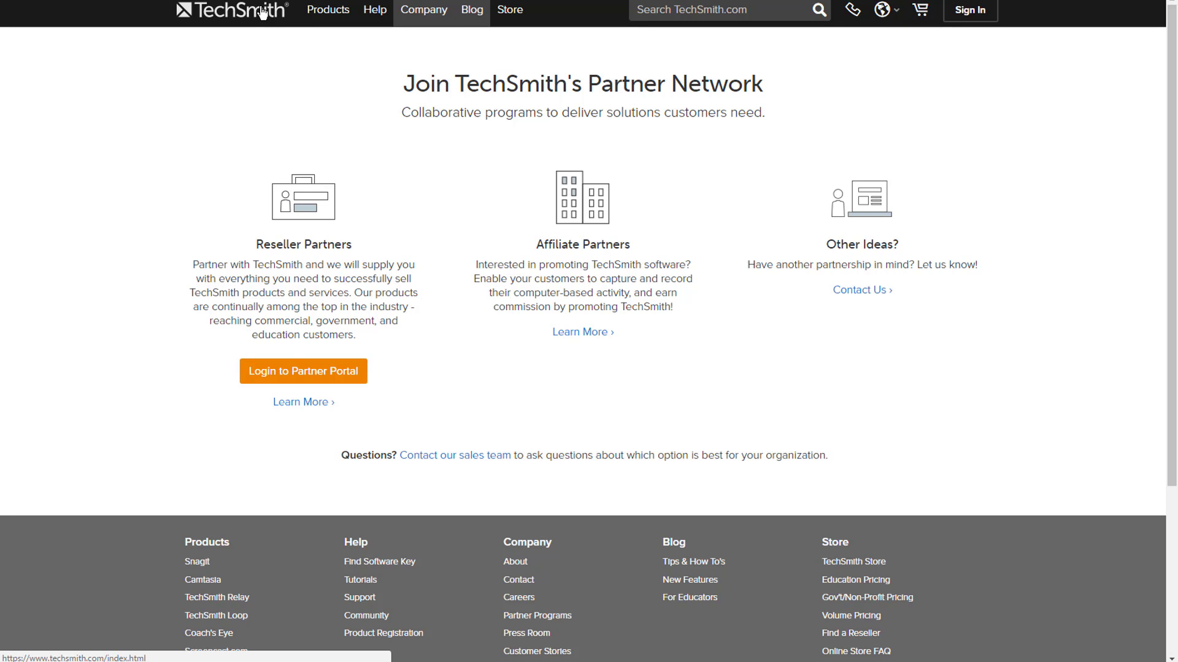
click(510, 9)
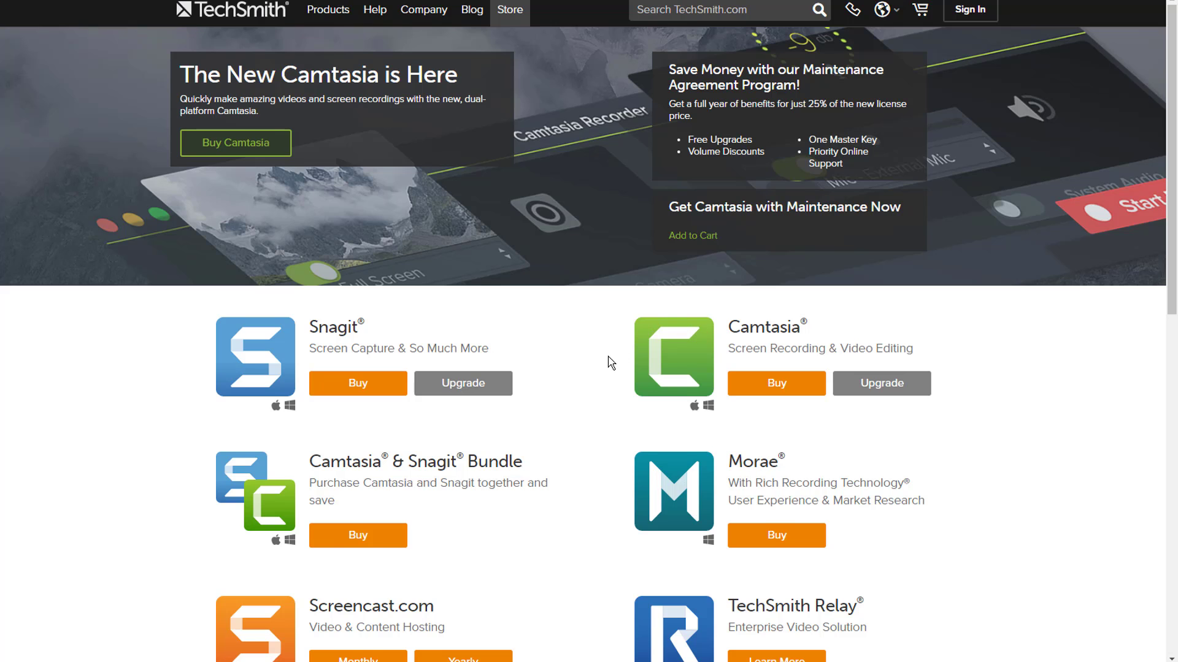
scroll(611, 363, down, 2)
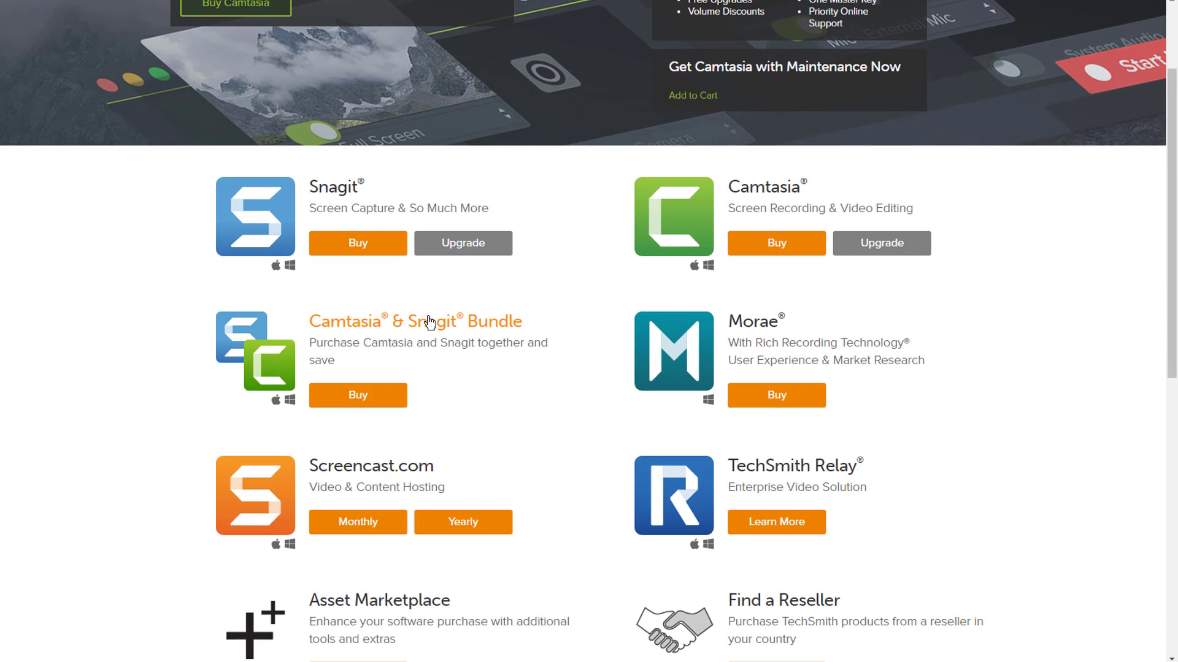
scroll(569, 380, down, 2)
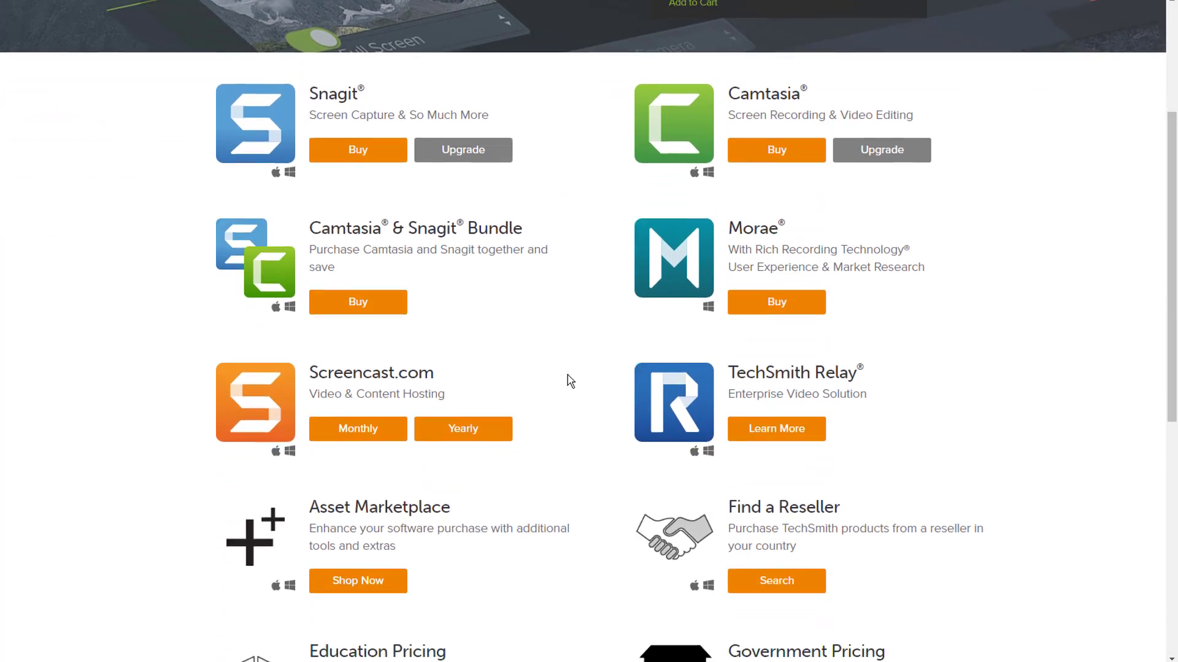
scroll(569, 380, down, 4)
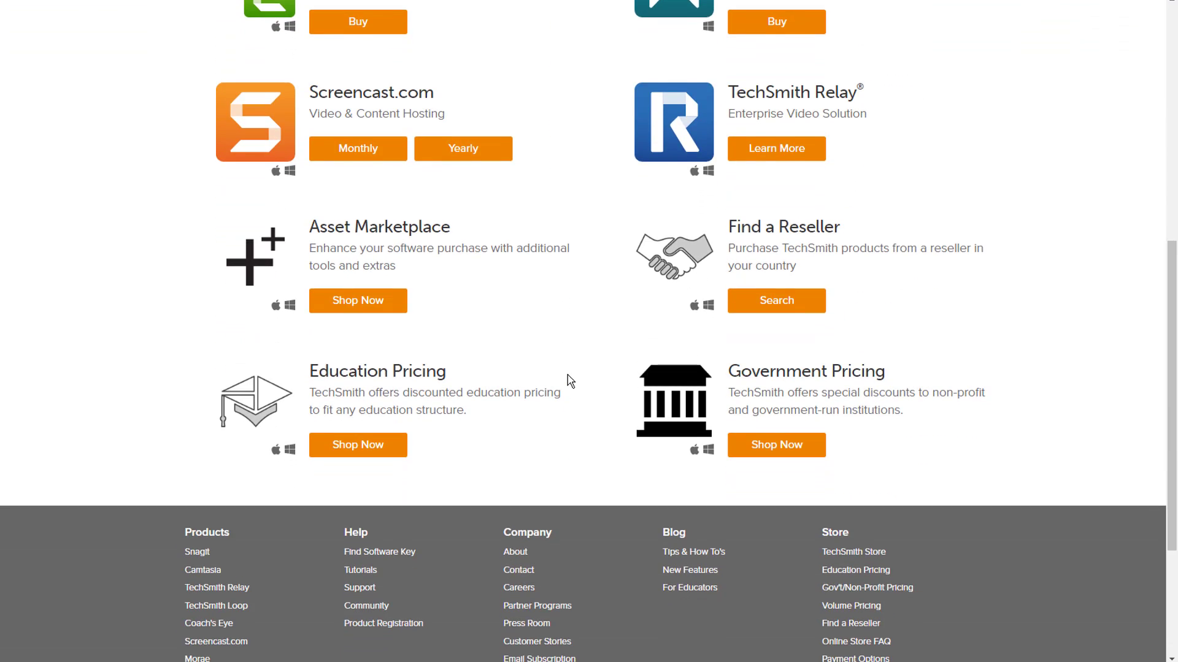
scroll(569, 380, up, 6)
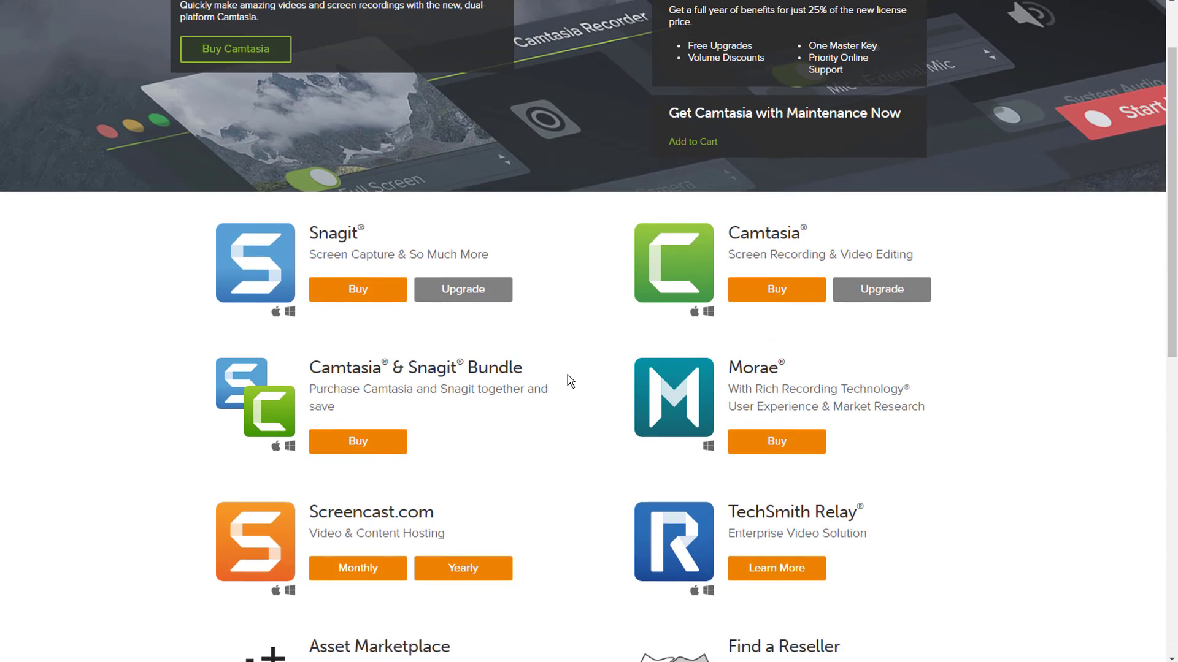
scroll(571, 381, up, 2)
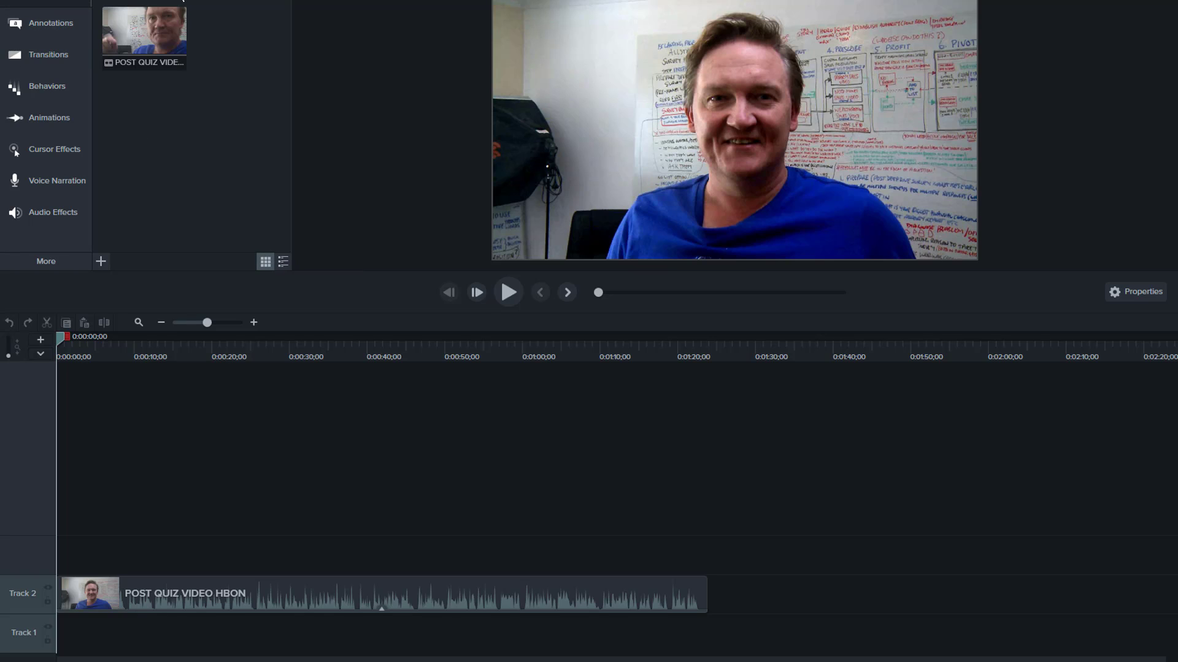
Expand Motion Graphics - eLearning Brothers in the Library and preview hexagone-intro01.
click(46, 2)
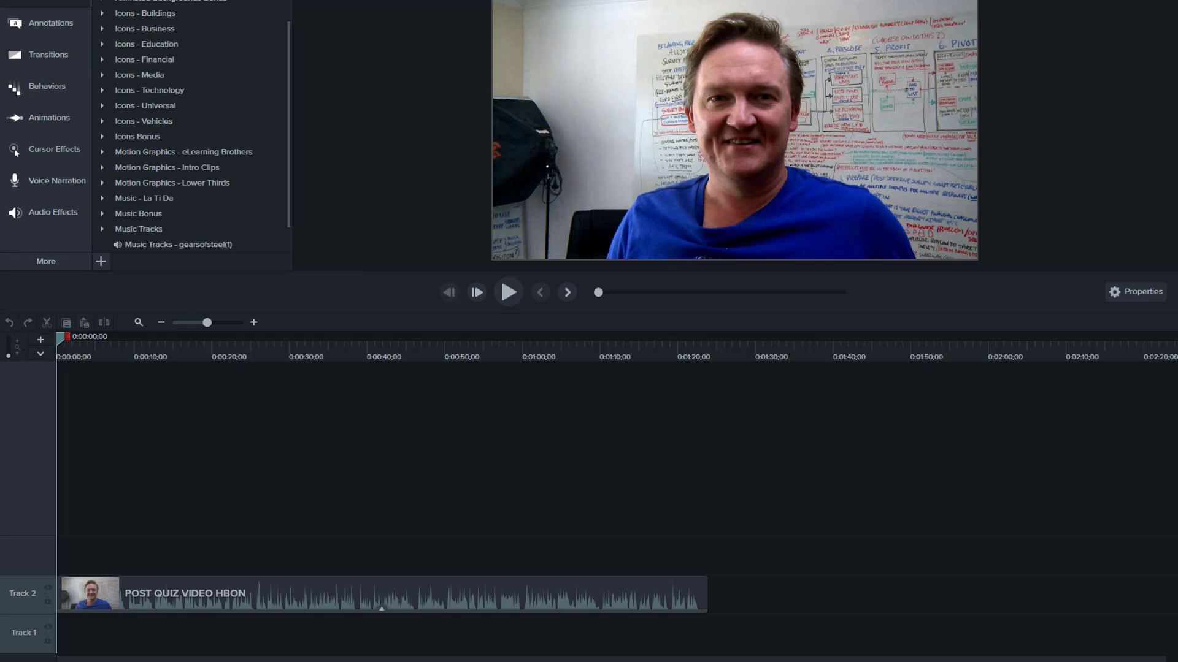
scroll(289, 102, up, 1)
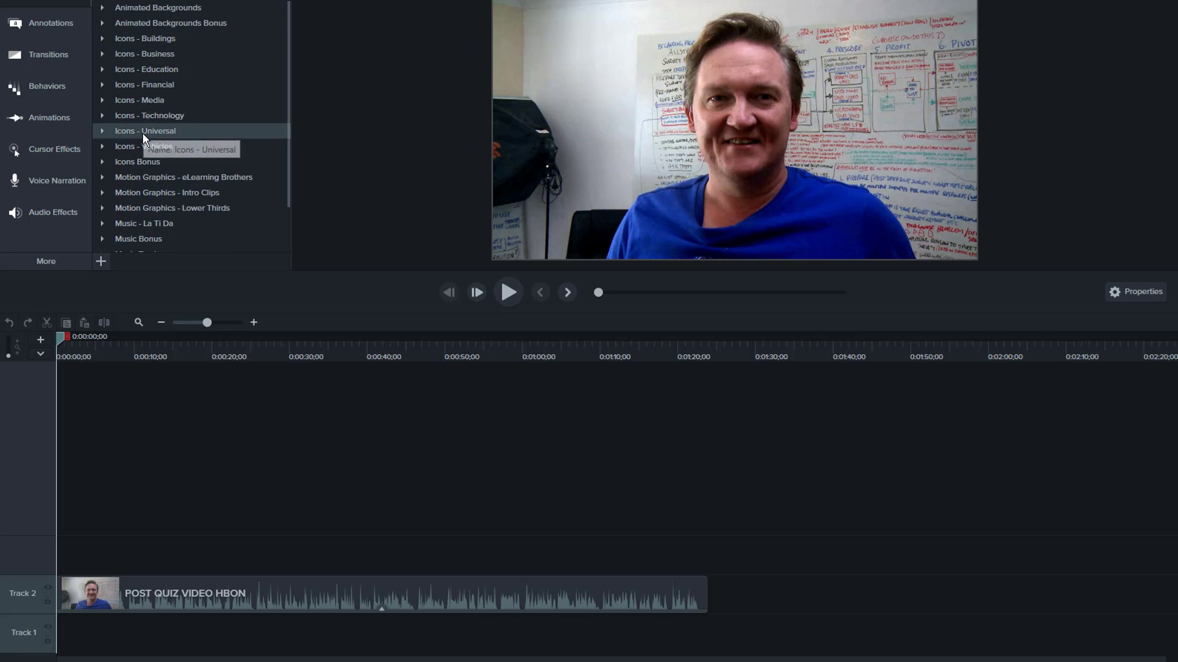
scroll(136, 178, down, 1)
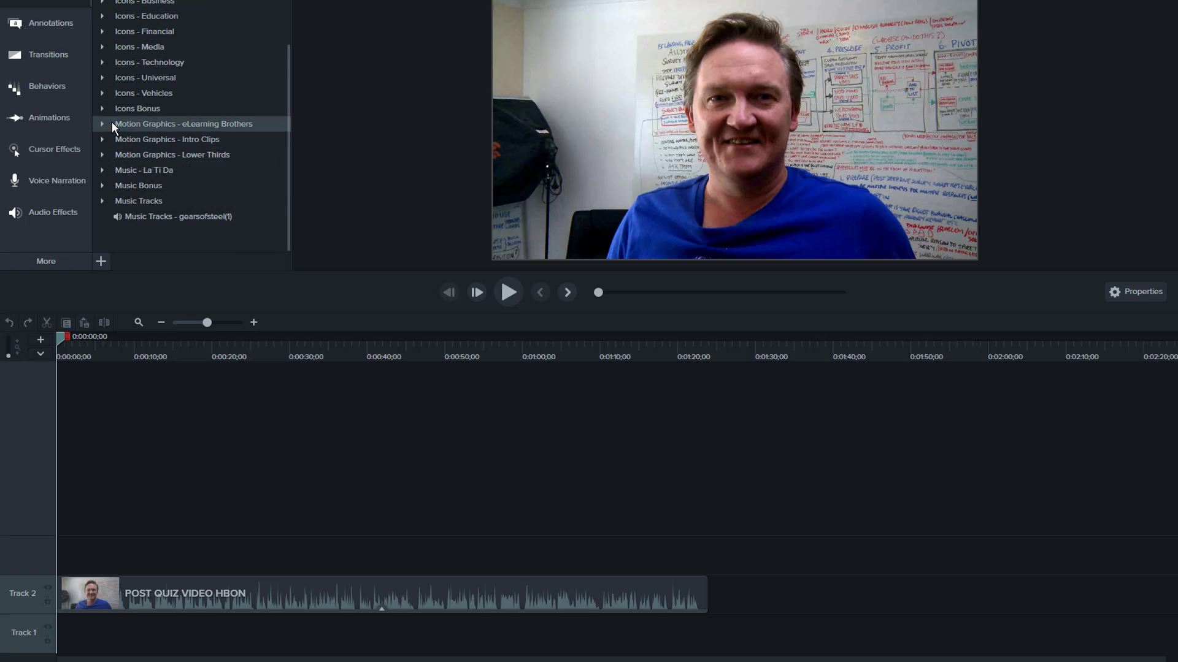
click(101, 124)
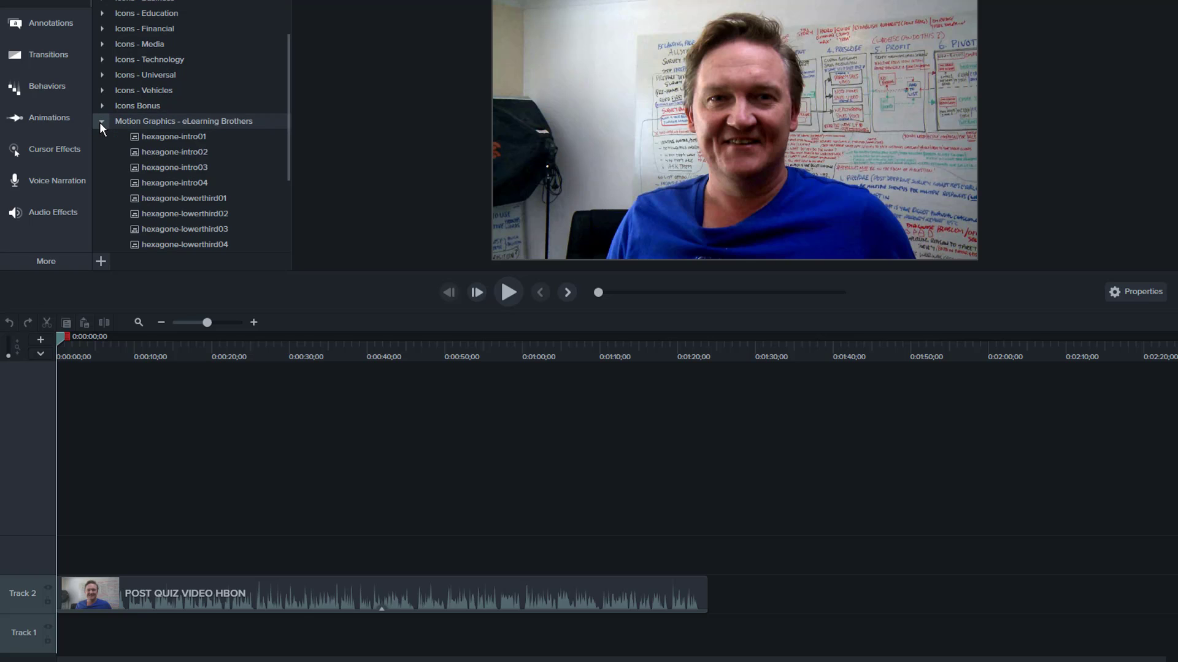
double_click(190, 141)
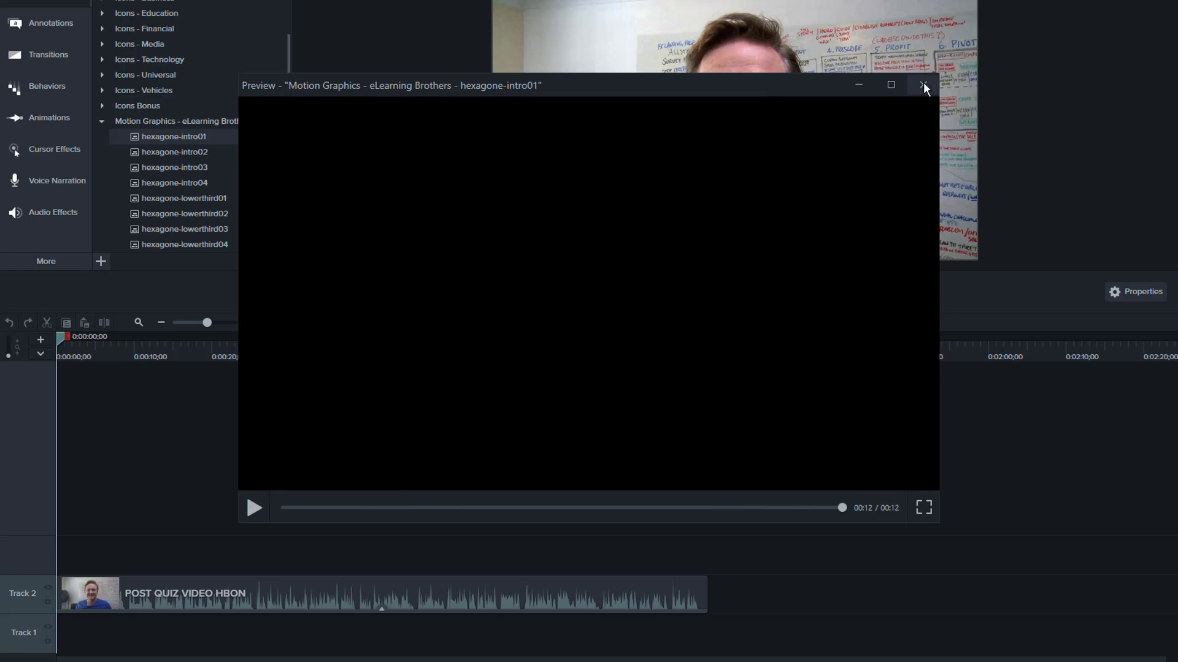
Close the hexagone-intro01 preview, expand Icons Bonus, and preview piechart-03.
click(924, 85)
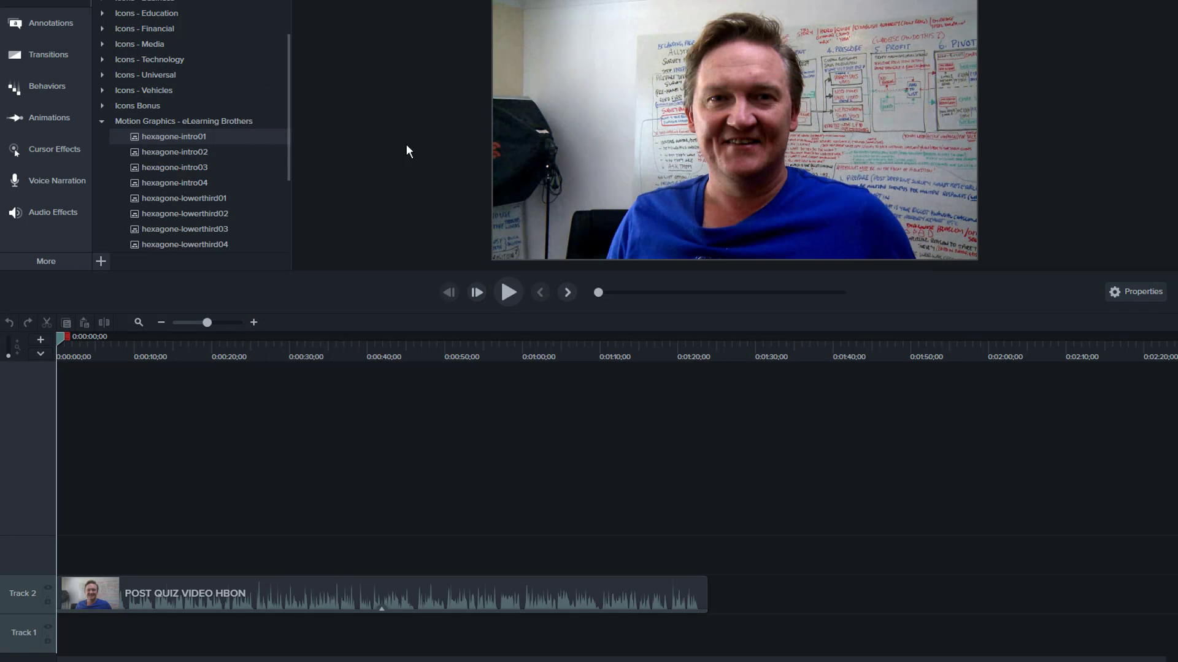
click(102, 106)
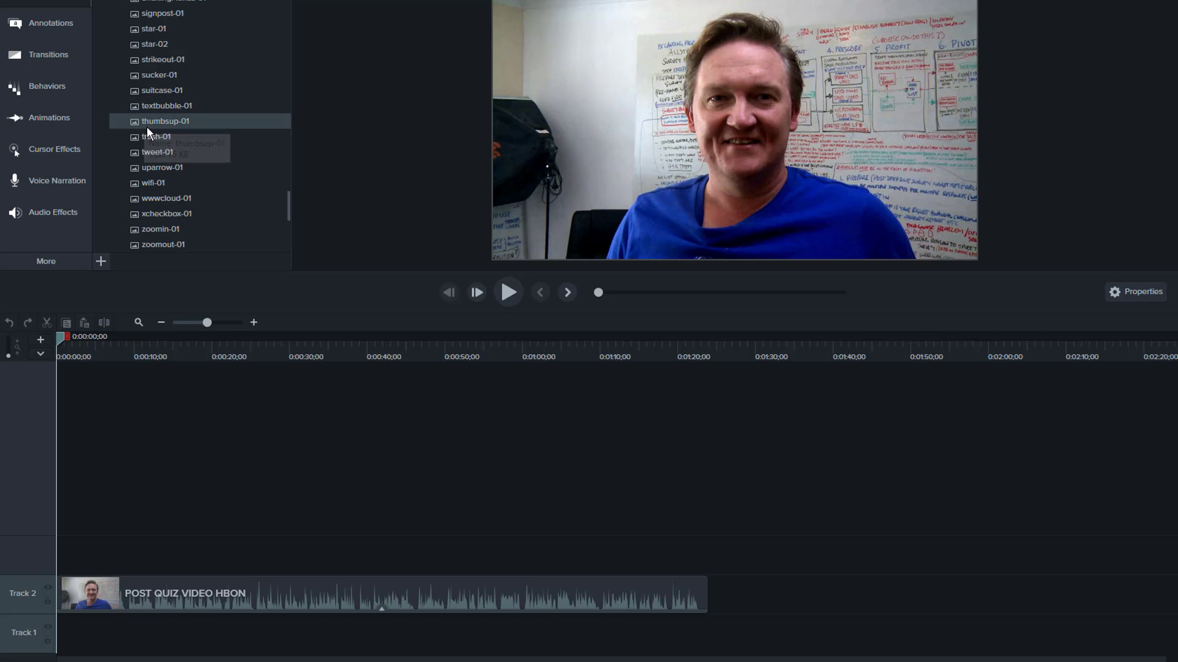
scroll(166, 153, up, 2)
scroll(167, 153, up, 1)
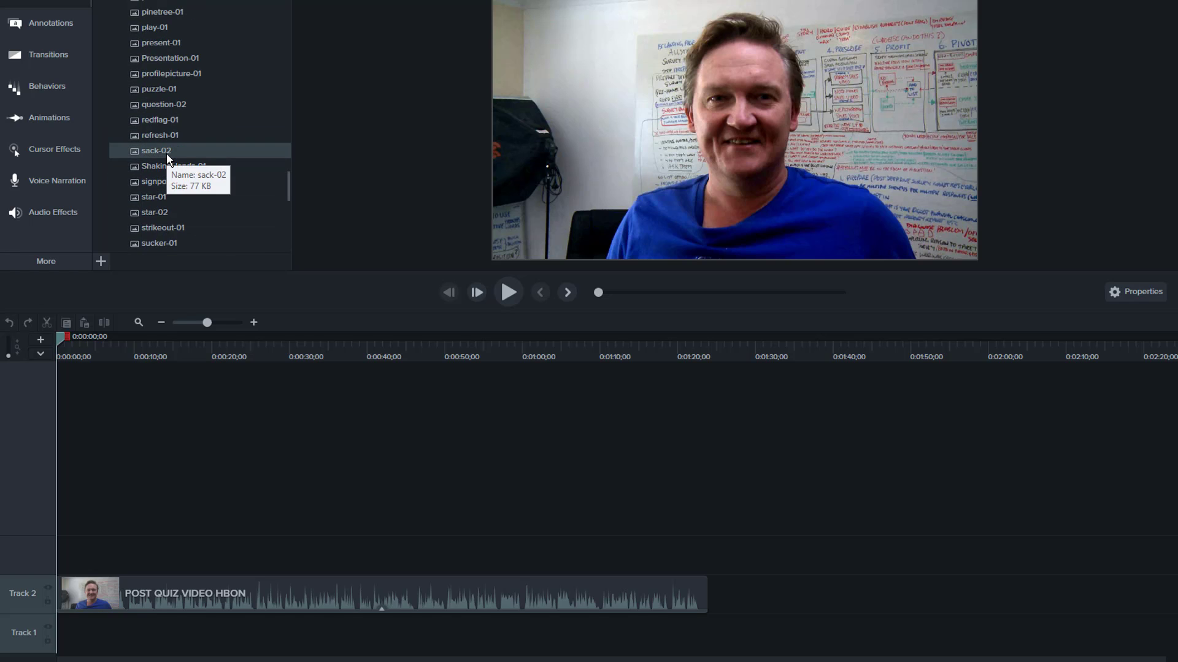
scroll(166, 153, up, 1)
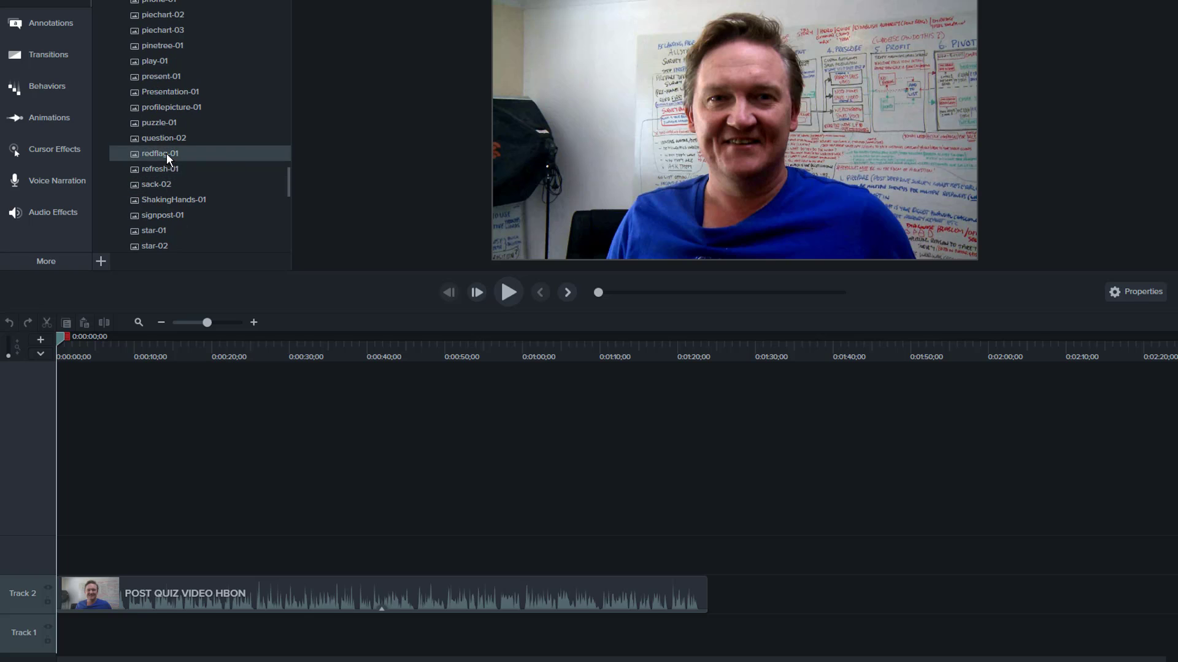
double_click(157, 33)
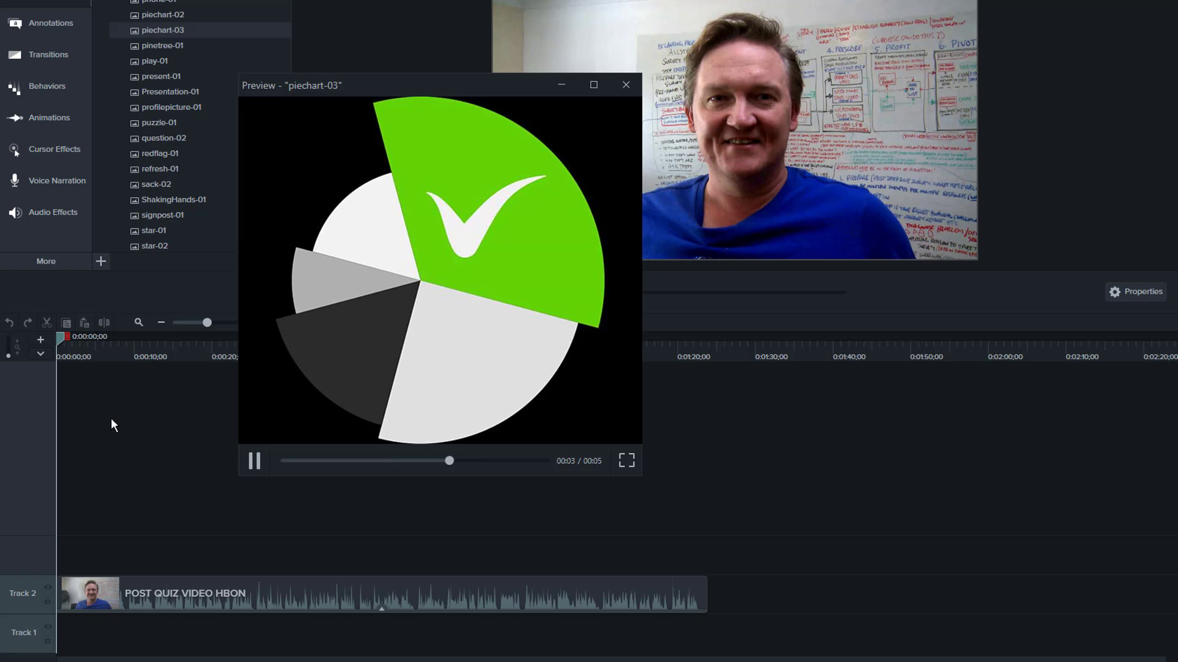
Close the piechart-03 preview, then preview and close zoomout-01.
click(620, 86)
scroll(204, 224, down, 10)
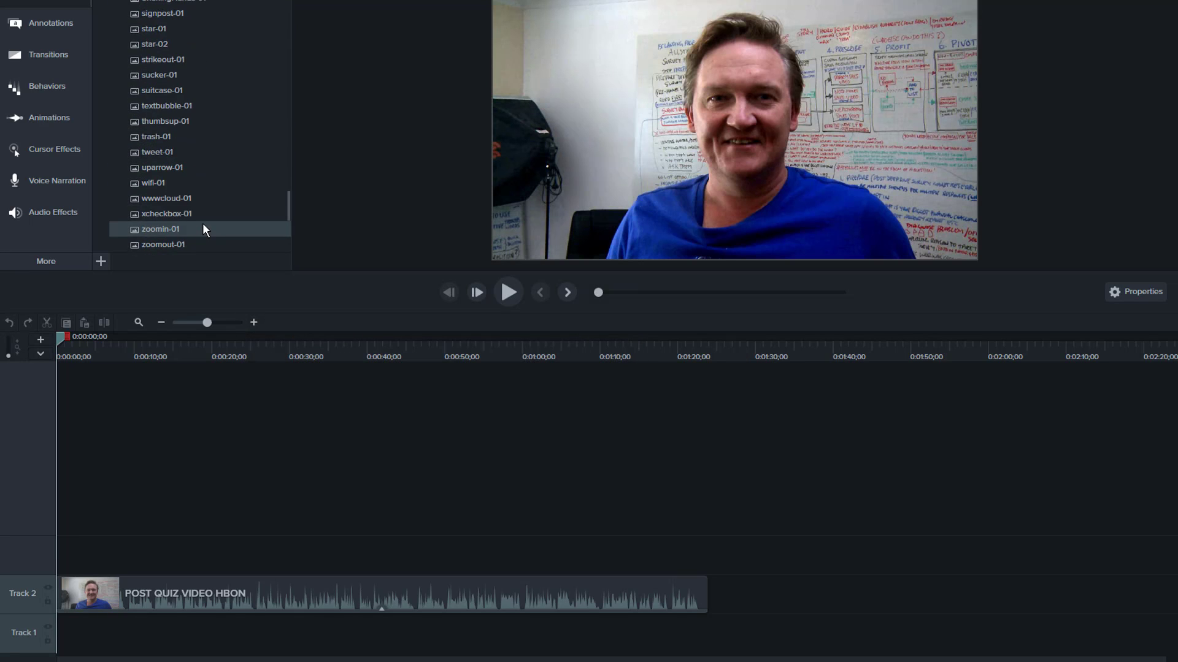
double_click(163, 178)
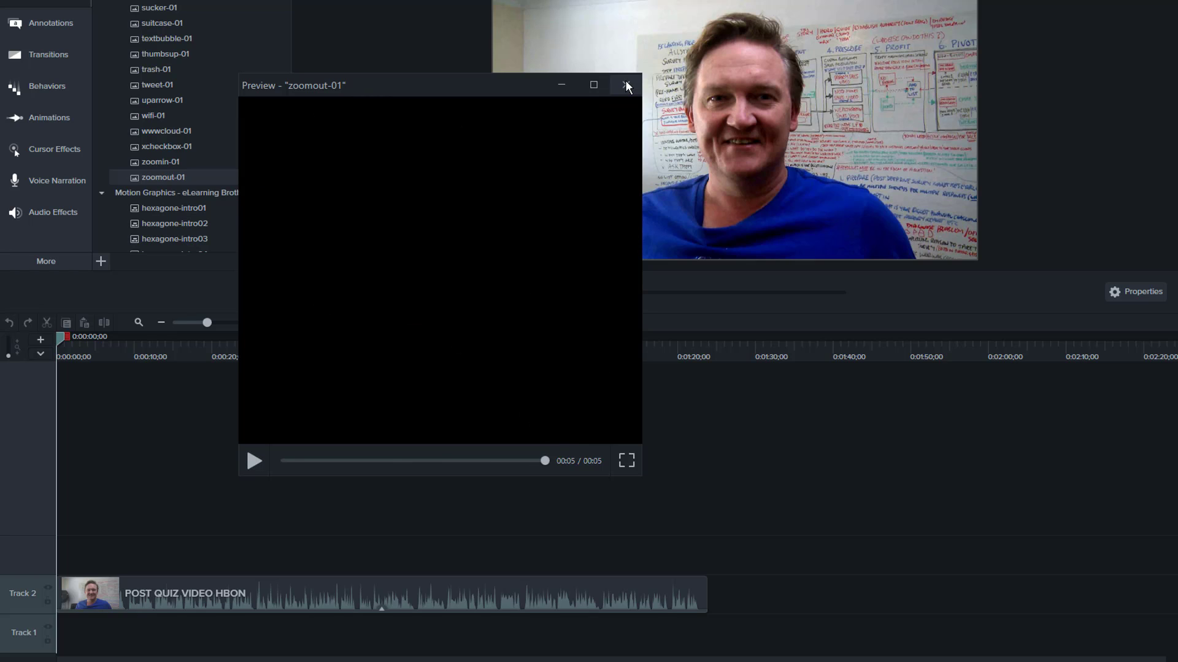
click(626, 83)
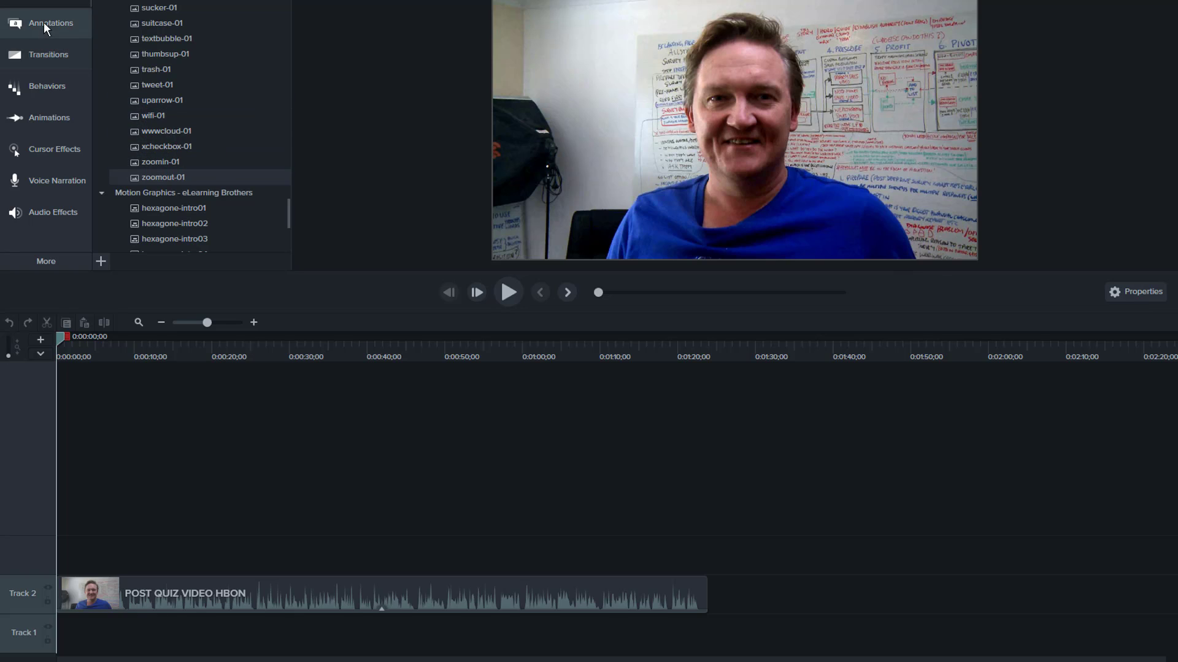
Place hexagone-lowerthird04 on a new track and shrink it from both sides.
scroll(162, 156, down, 5)
scroll(164, 159, down, 2)
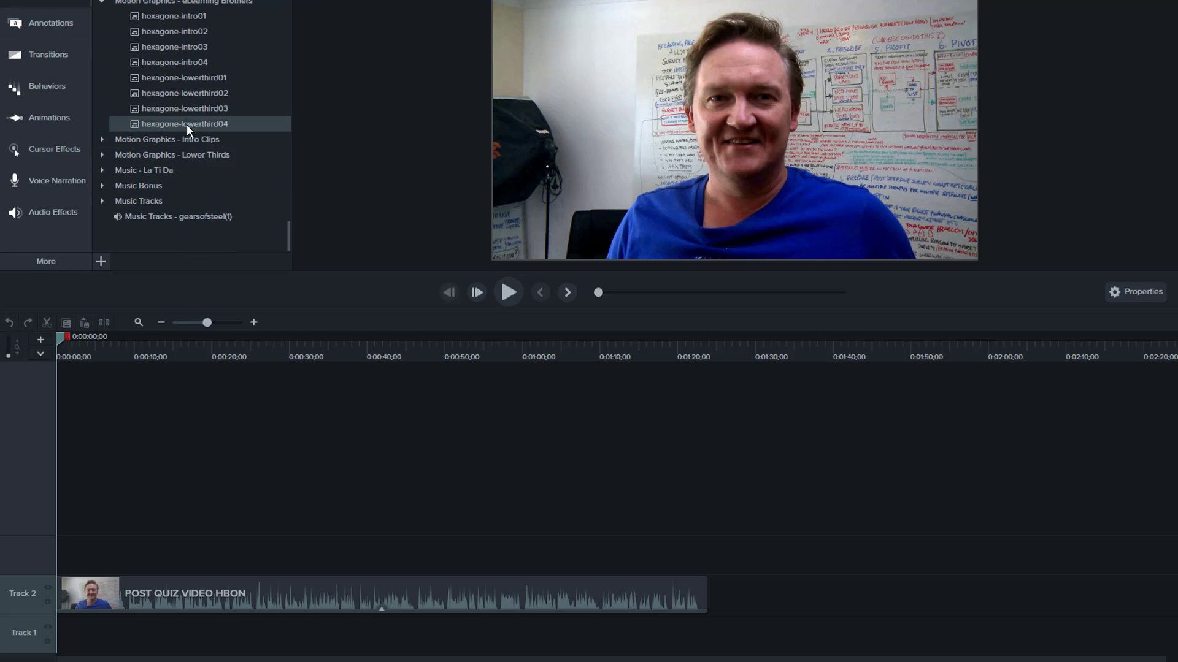
drag(185, 122, 81, 555)
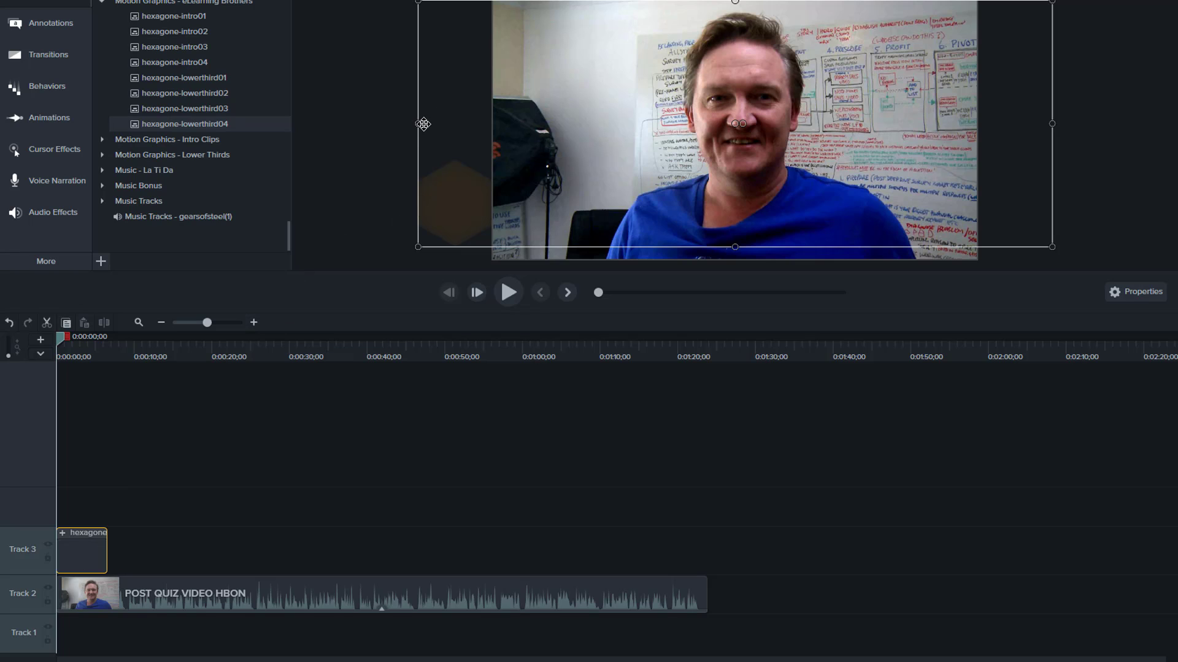
drag(419, 124, 540, 123)
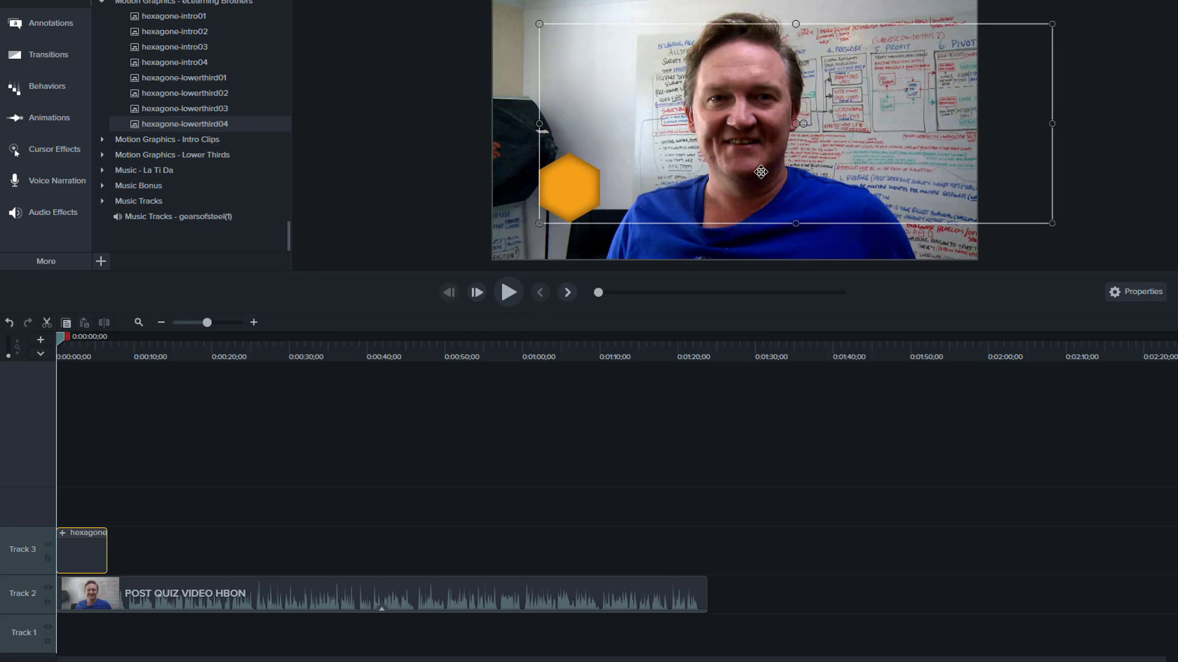
drag(1052, 124, 889, 123)
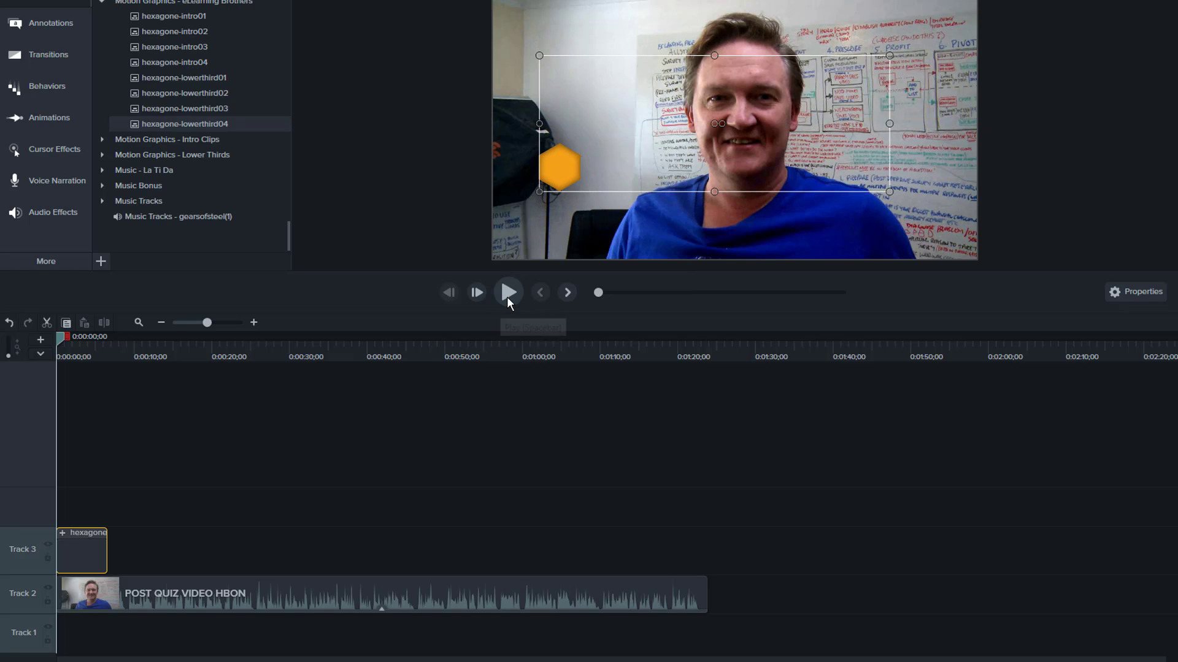
Preview the lower-third in playback, then delete the clip.
click(508, 298)
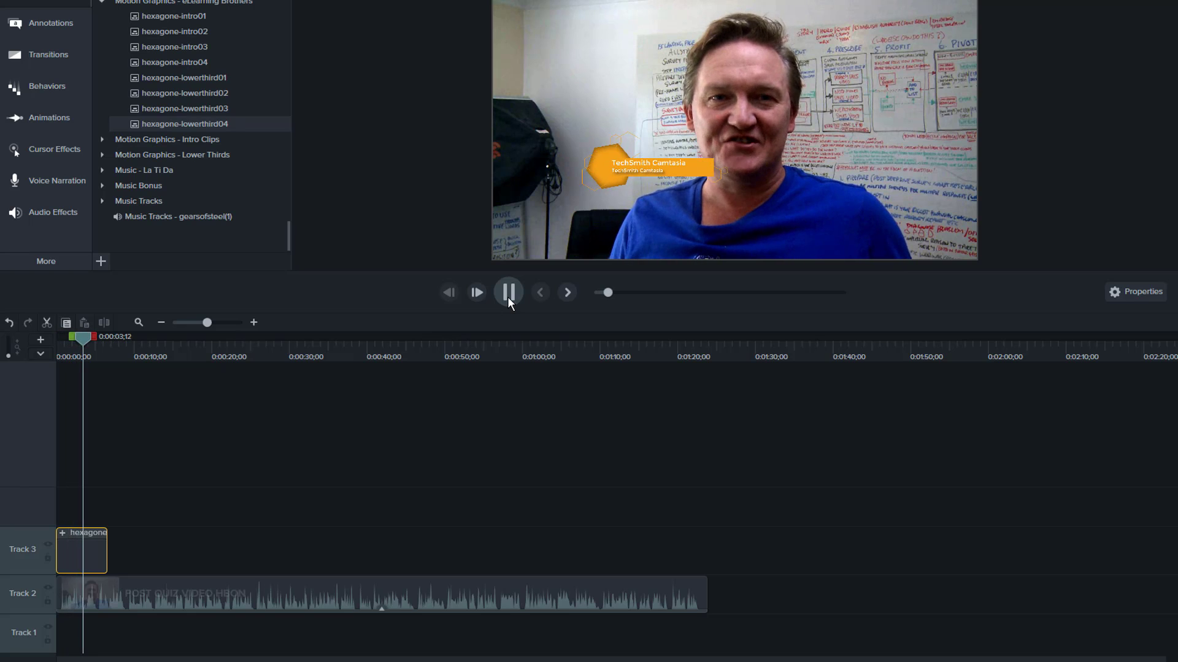
click(508, 298)
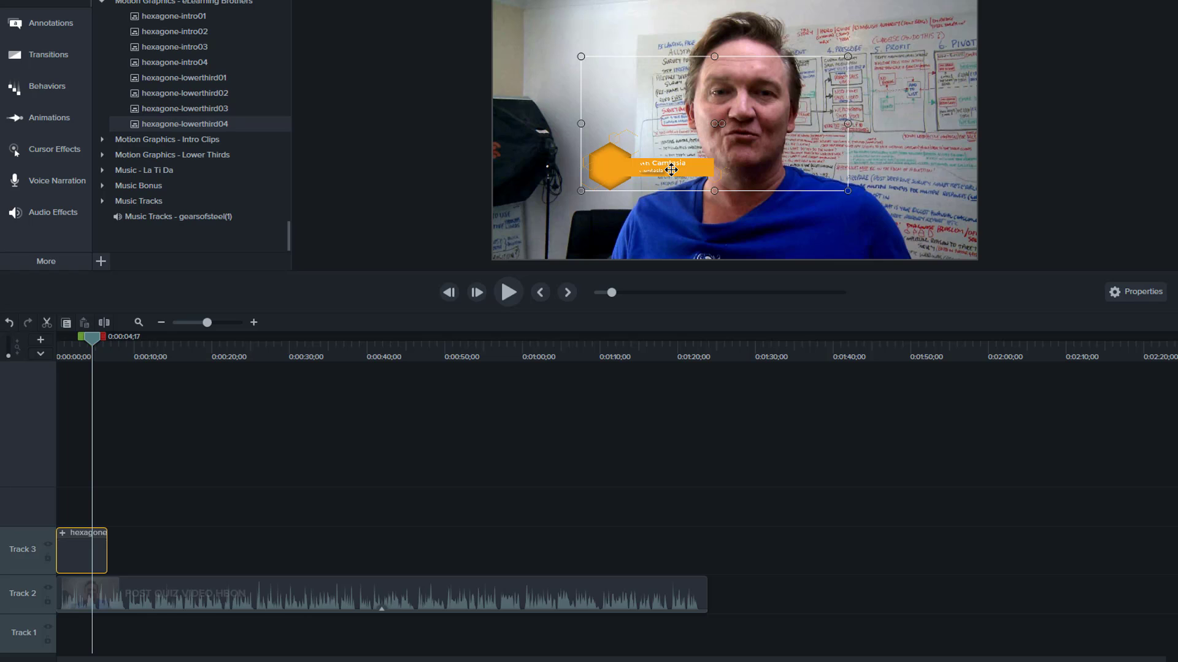
key(Delete)
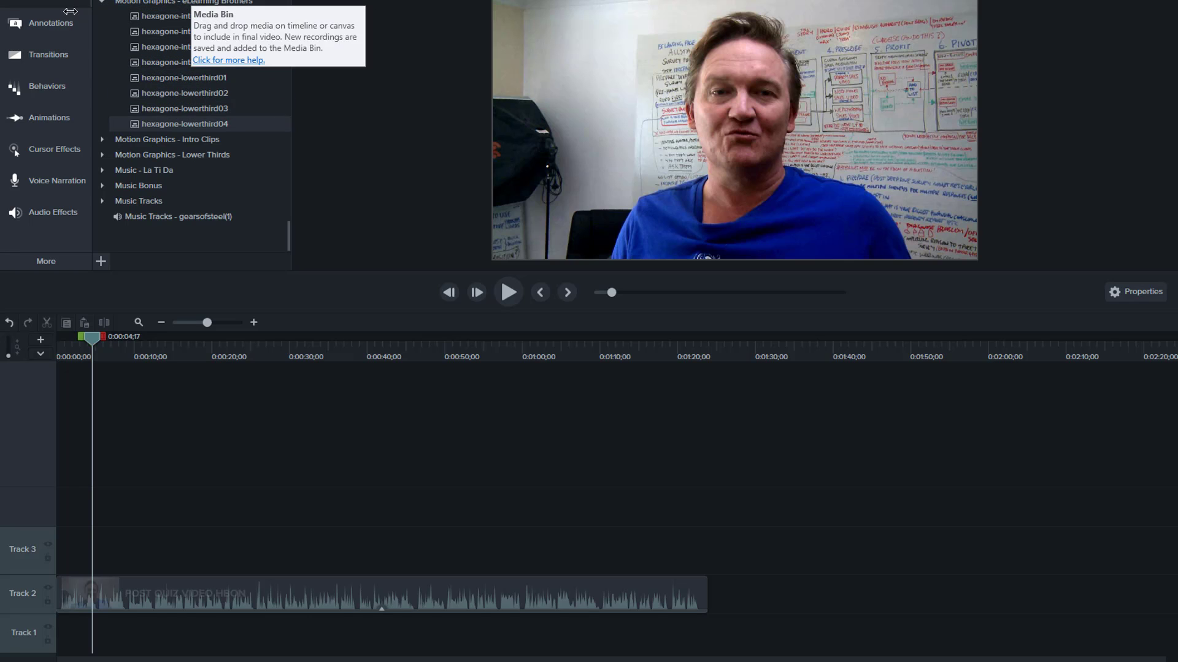
Add a Pixelate blur from Blur & Highlight onto Track 3 over the face.
click(49, 19)
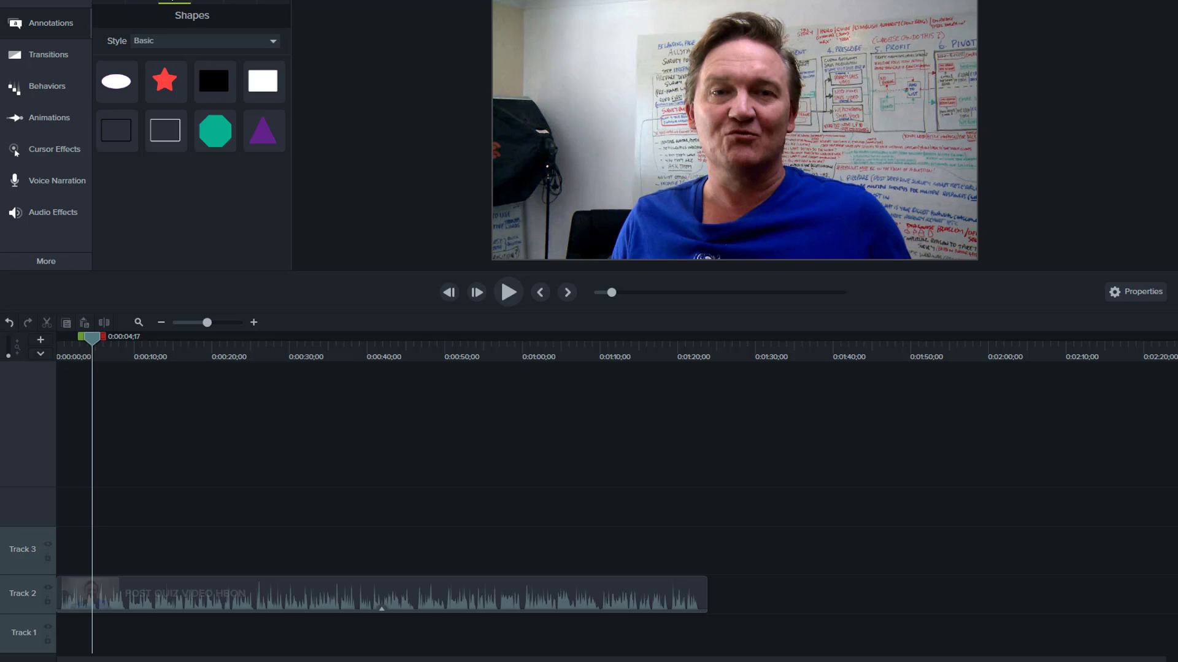
click(207, 2)
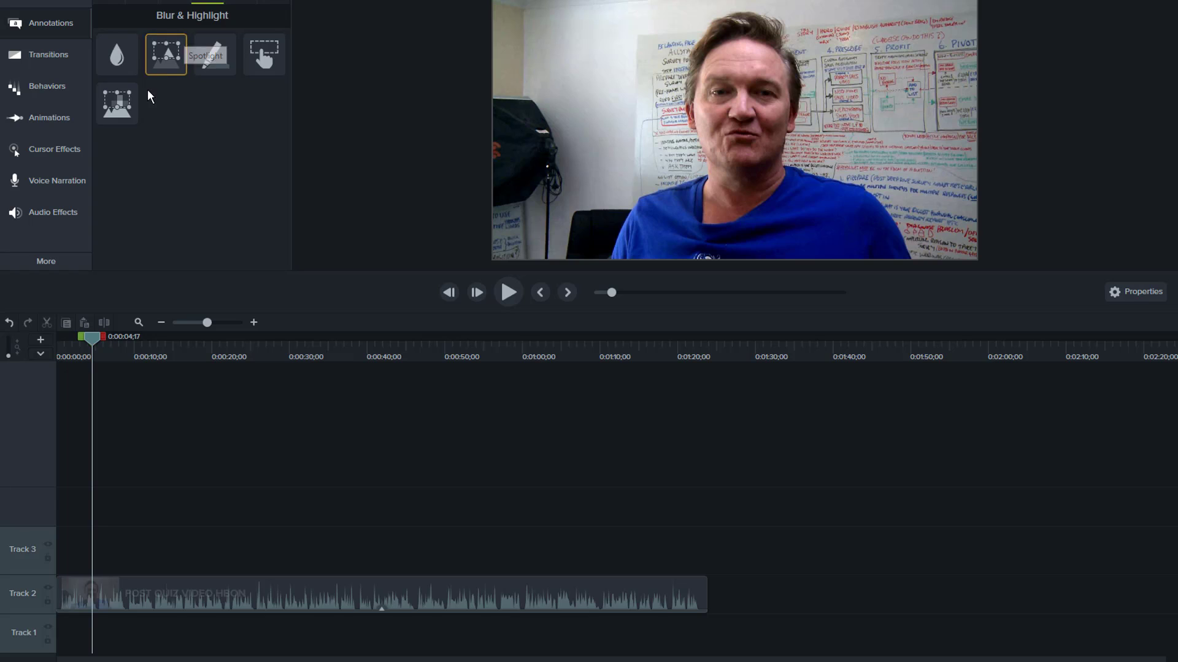
drag(123, 101, 84, 545)
Preview the pixelation from the start, then delete the pixelate clip from Track 3.
click(74, 354)
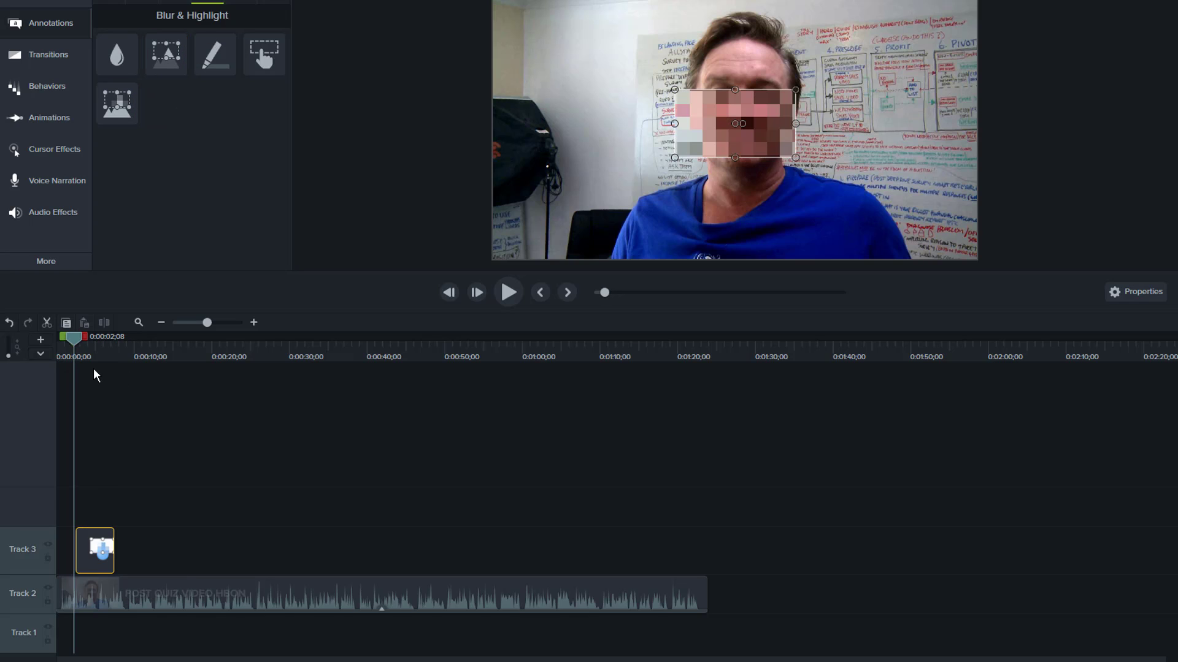
click(101, 350)
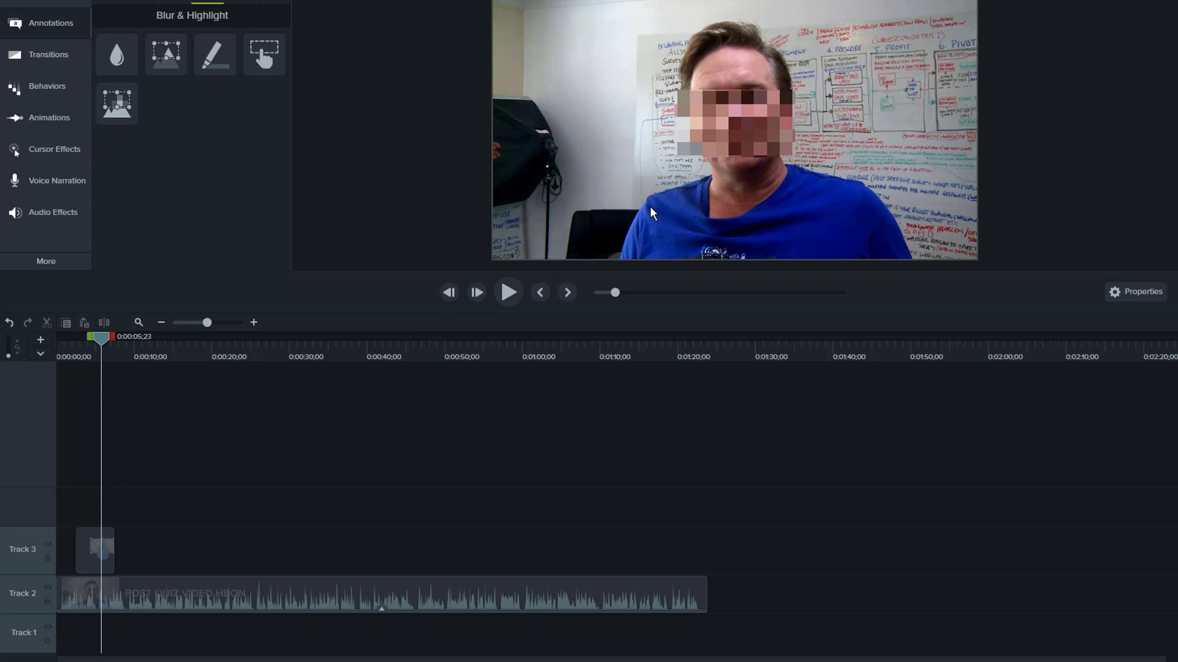
drag(102, 336, 60, 346)
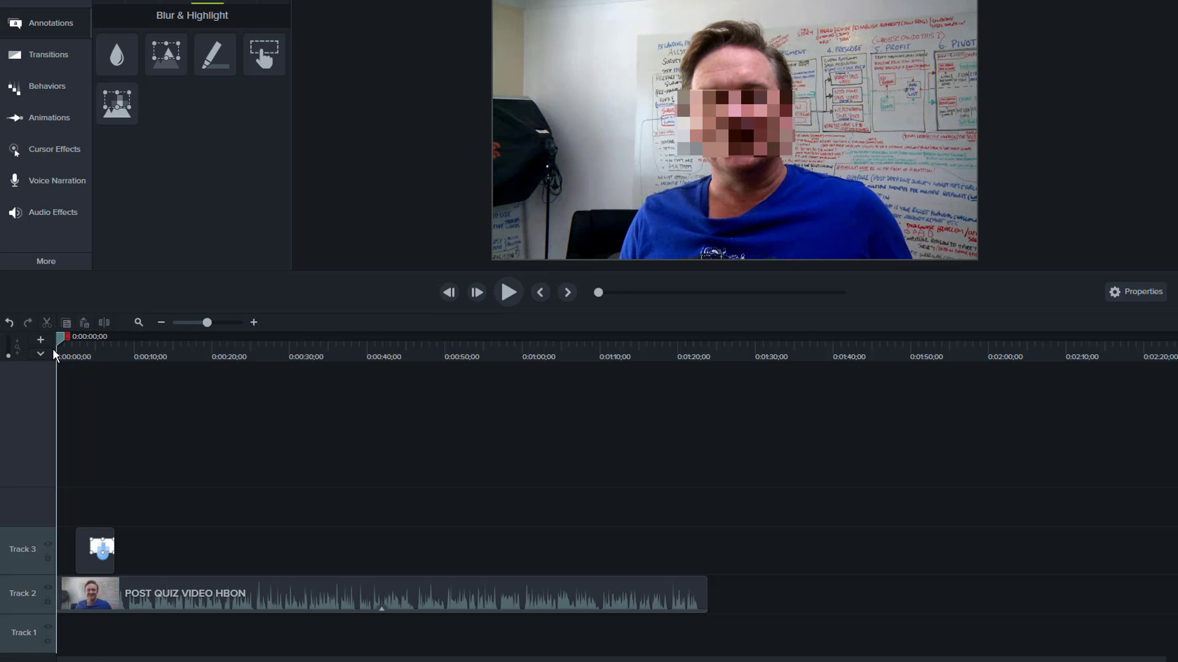
click(512, 291)
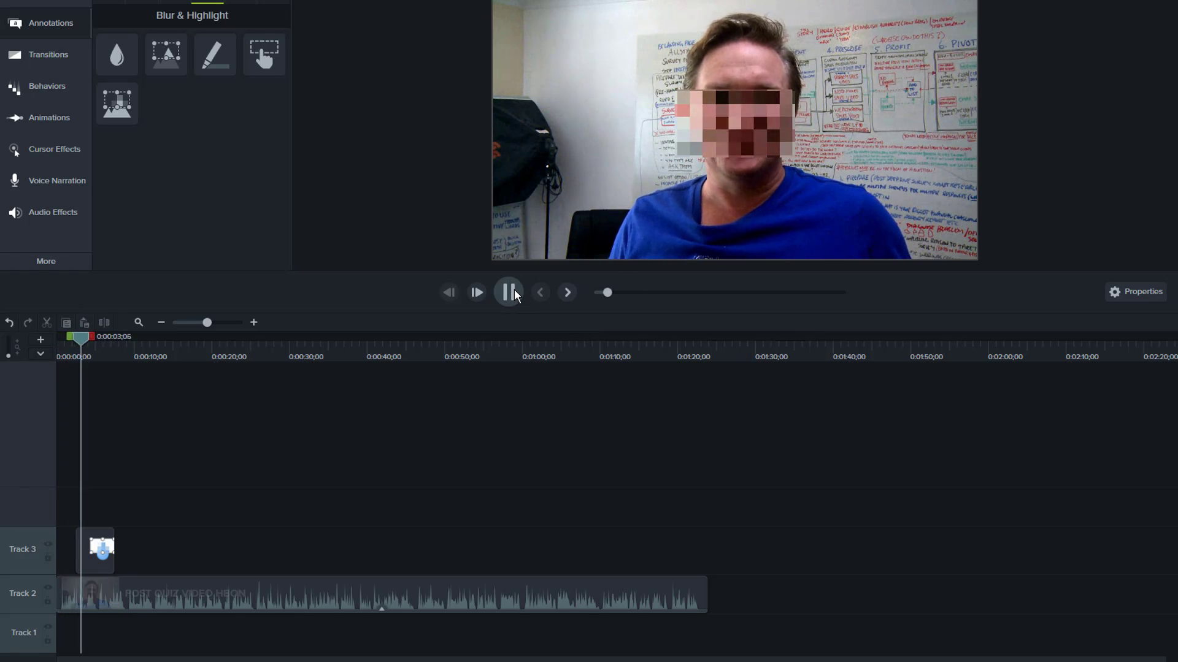
click(514, 292)
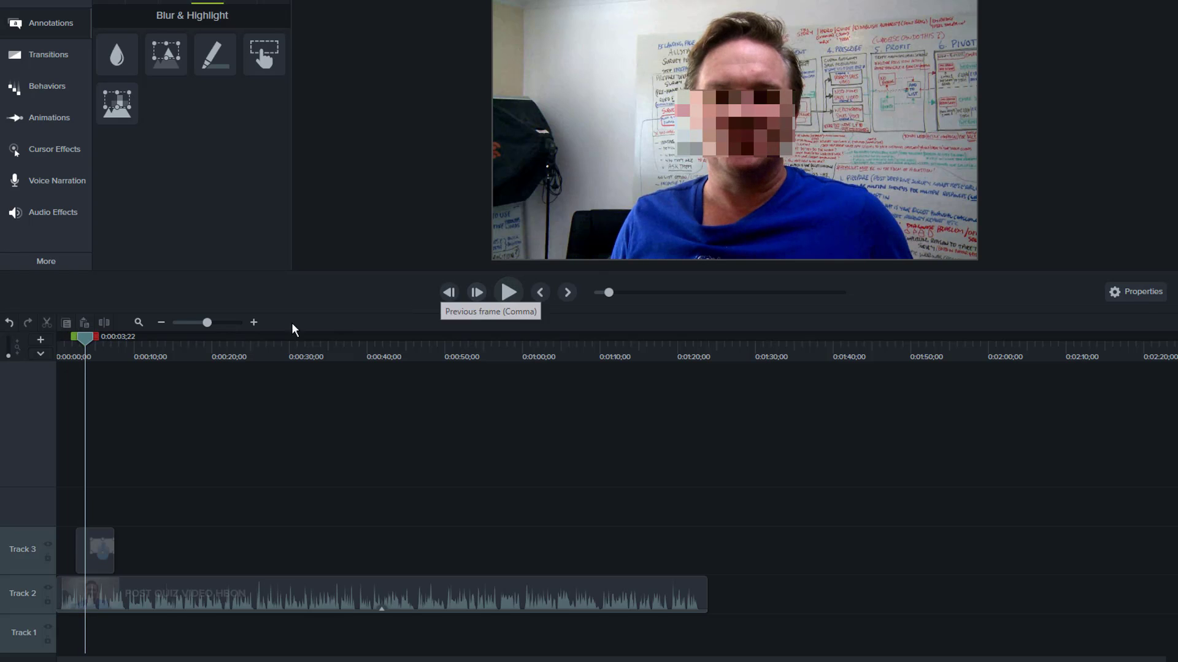
click(88, 533)
key(Delete)
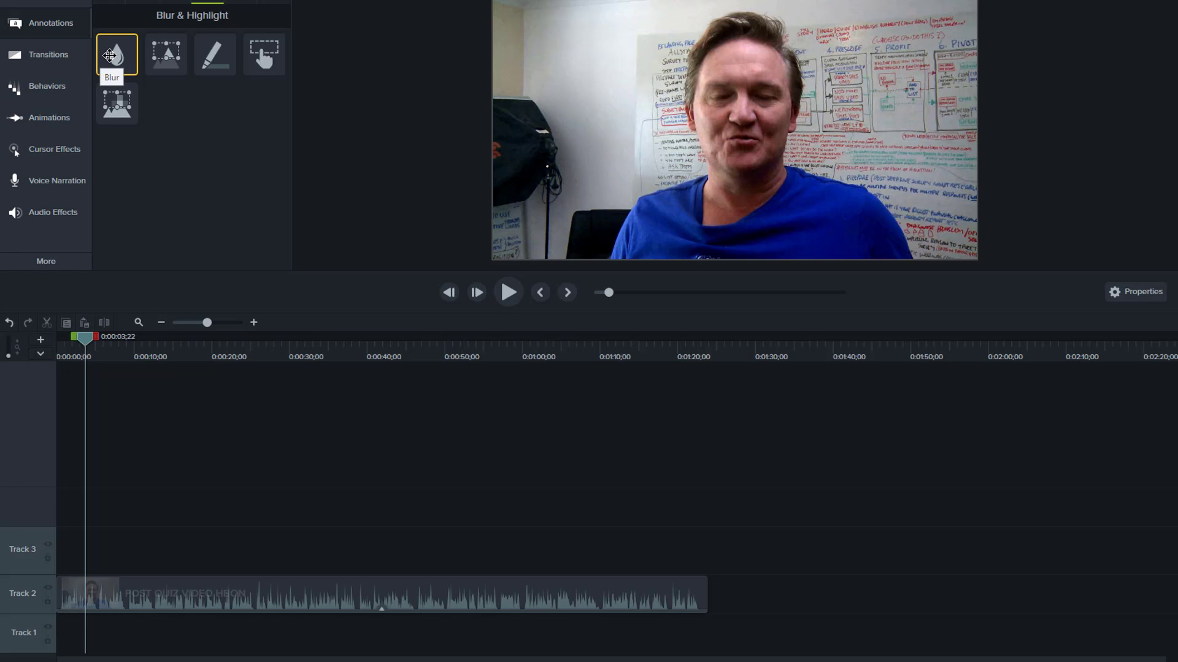
Add a transition to the start of the Track 2 webcam clip and preview it.
click(50, 61)
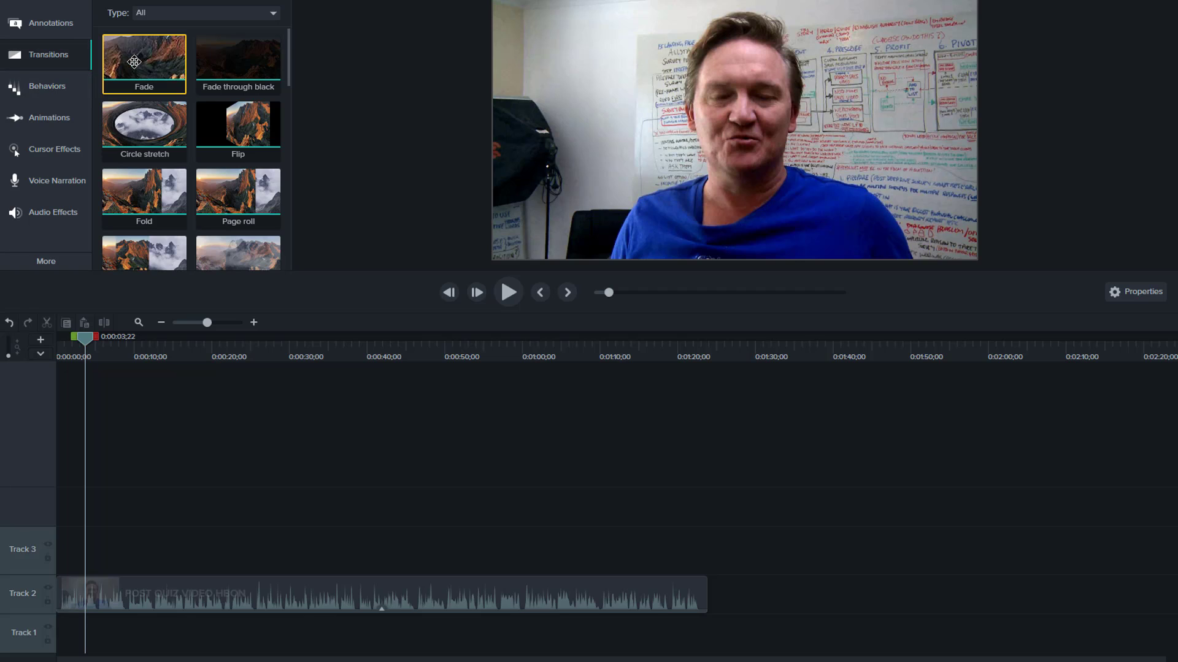
drag(127, 145, 109, 547)
mouse_move(140, 61)
mouse_down()
mouse_move(89, 567)
mouse_move(109, 590)
mouse_up()
drag(90, 338, 42, 342)
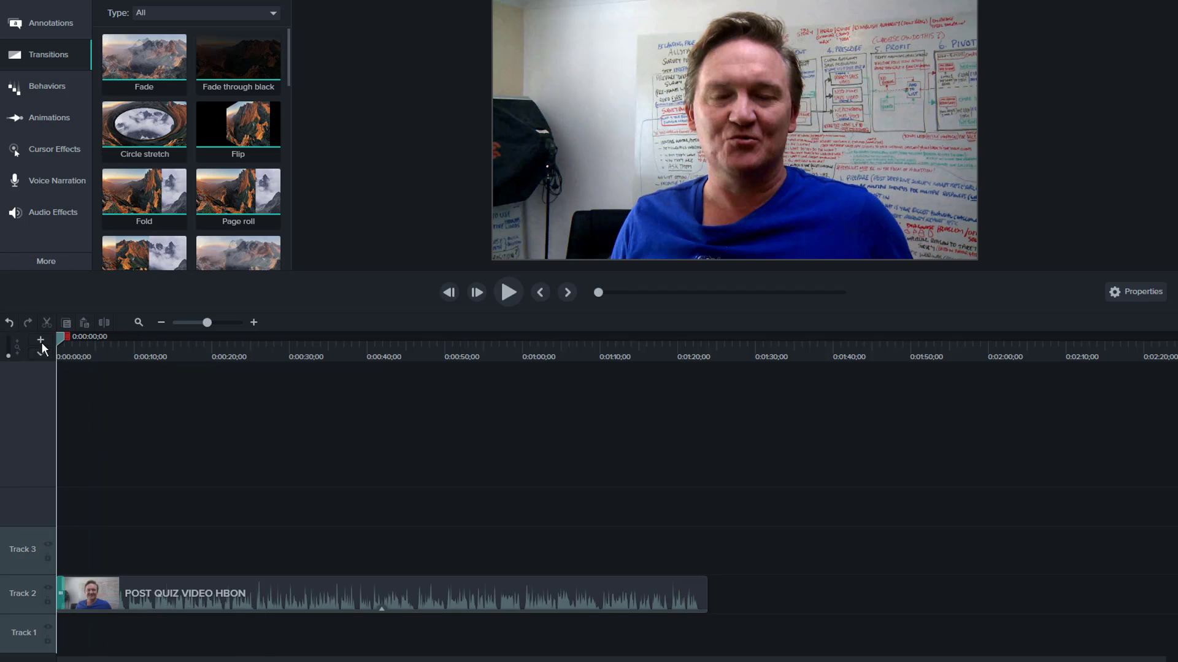
click(501, 298)
click(508, 293)
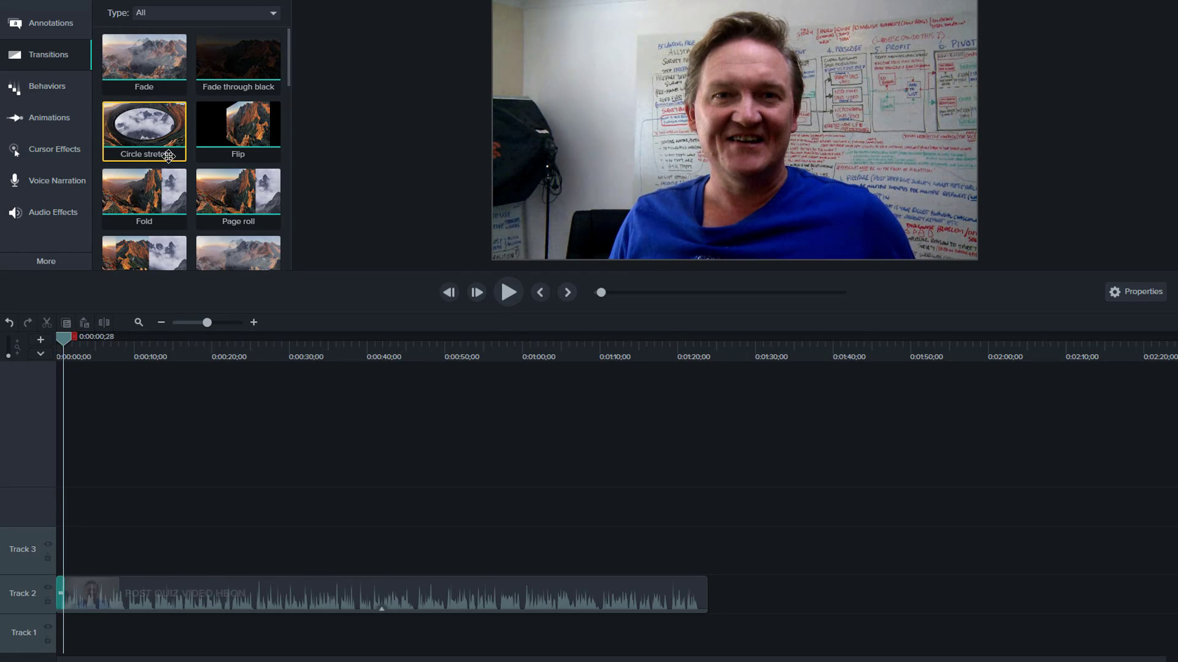
Browse to the Behaviors library of text animations.
scroll(219, 141, down, 5)
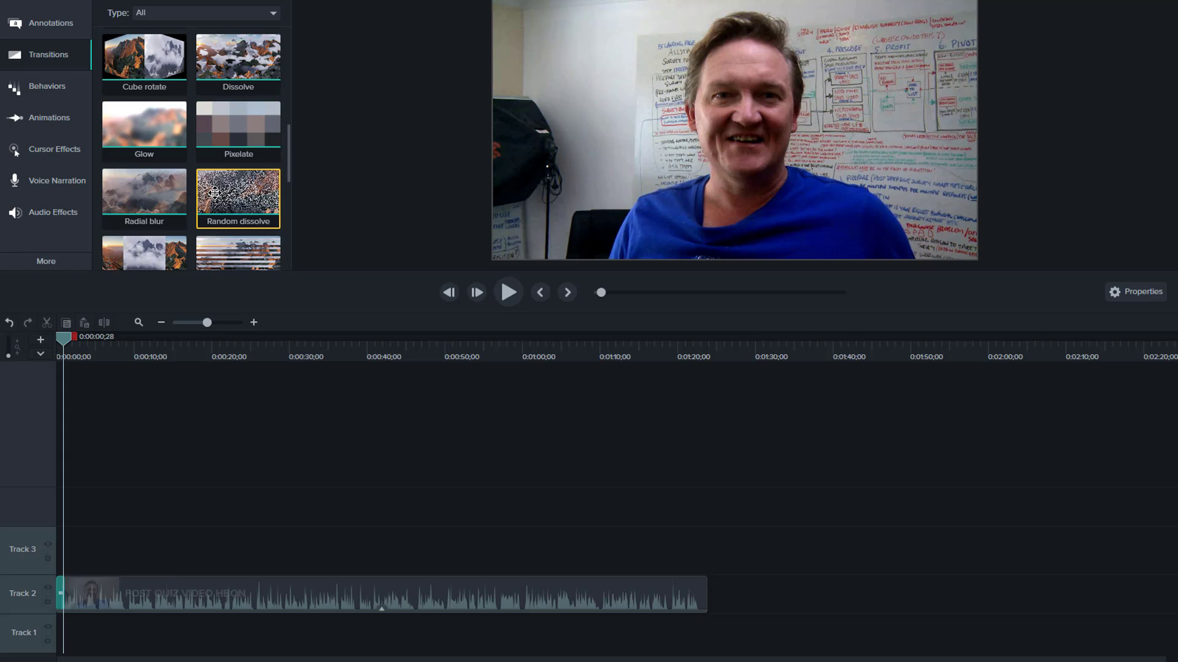
scroll(214, 194, down, 1)
scroll(215, 193, down, 3)
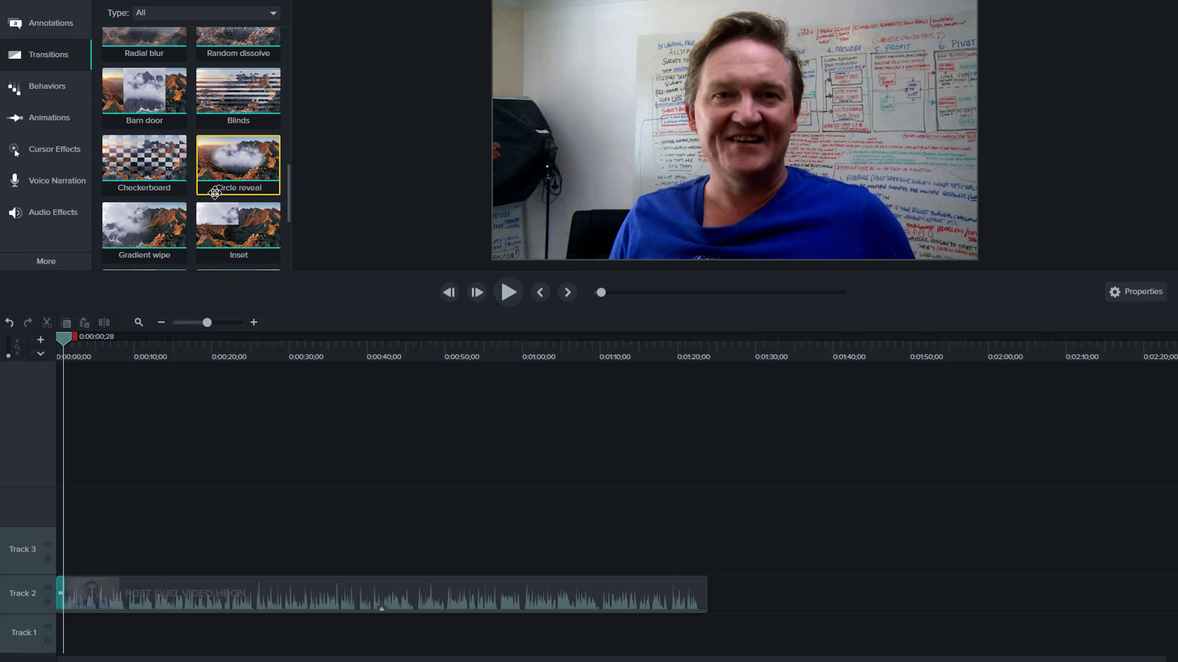
click(38, 87)
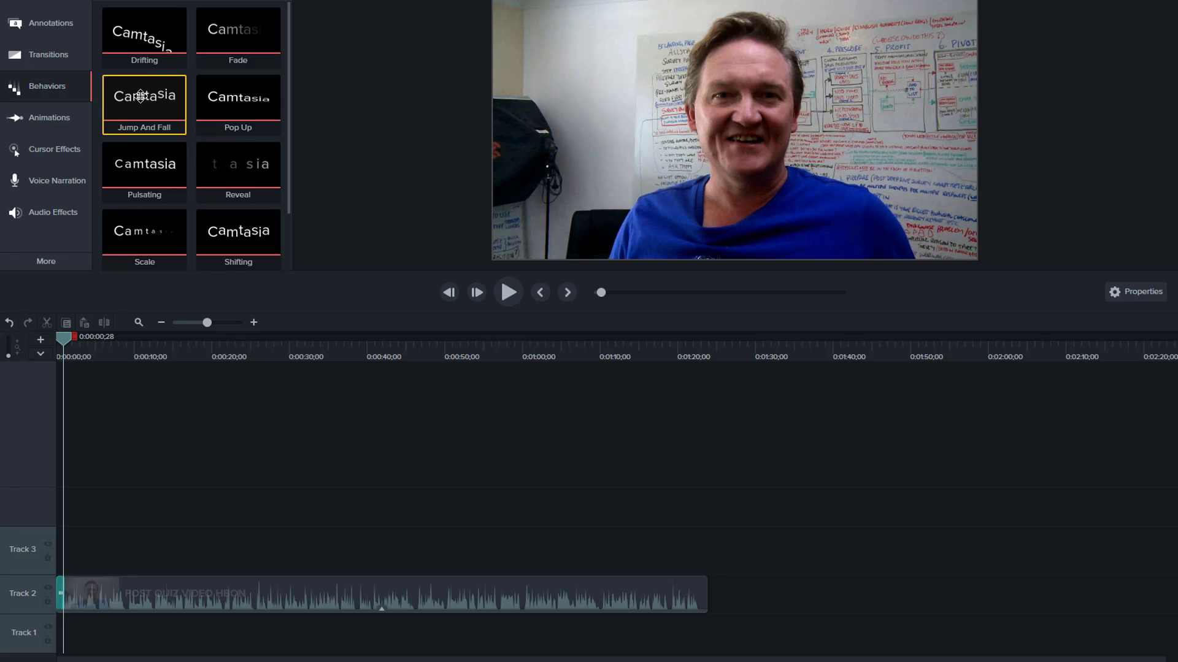
Add a basic ABC callout on Track 3 reading 'THIS IS A TEST', sized and placed lower left.
click(58, 27)
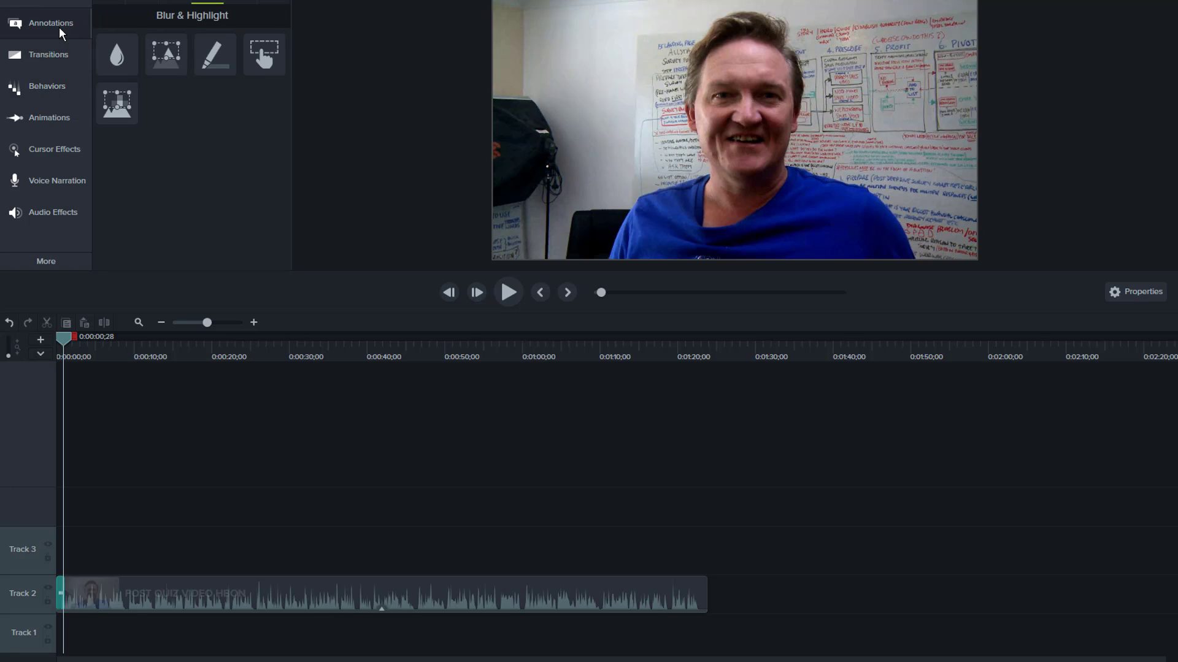
click(112, 7)
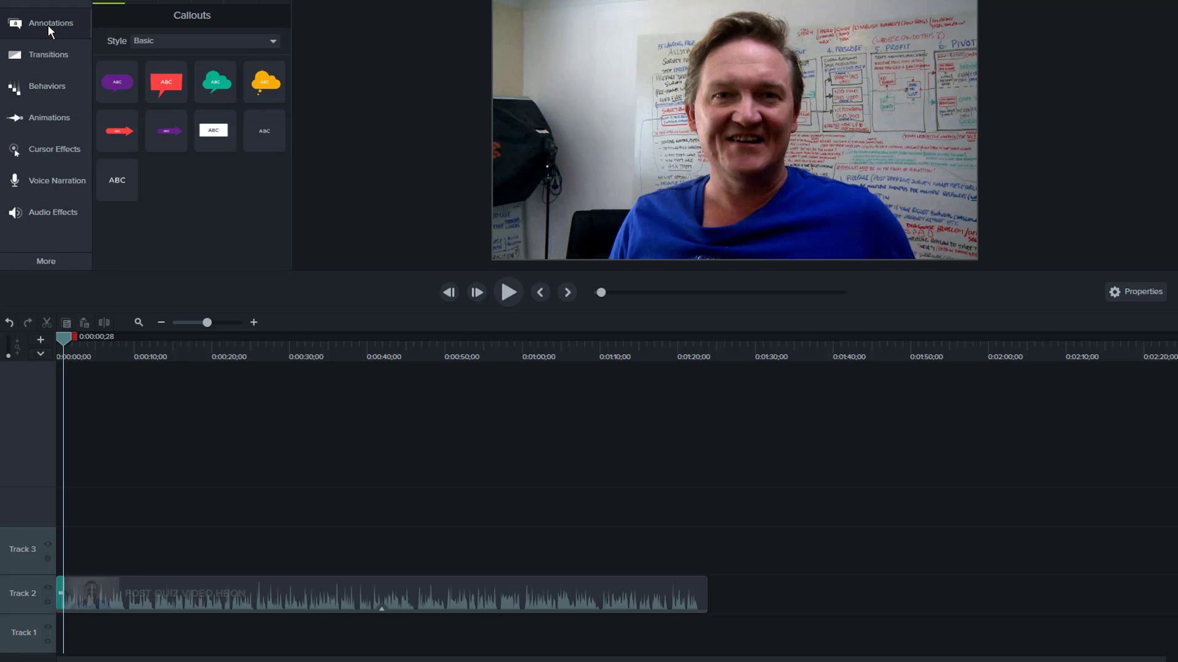
drag(264, 129, 72, 560)
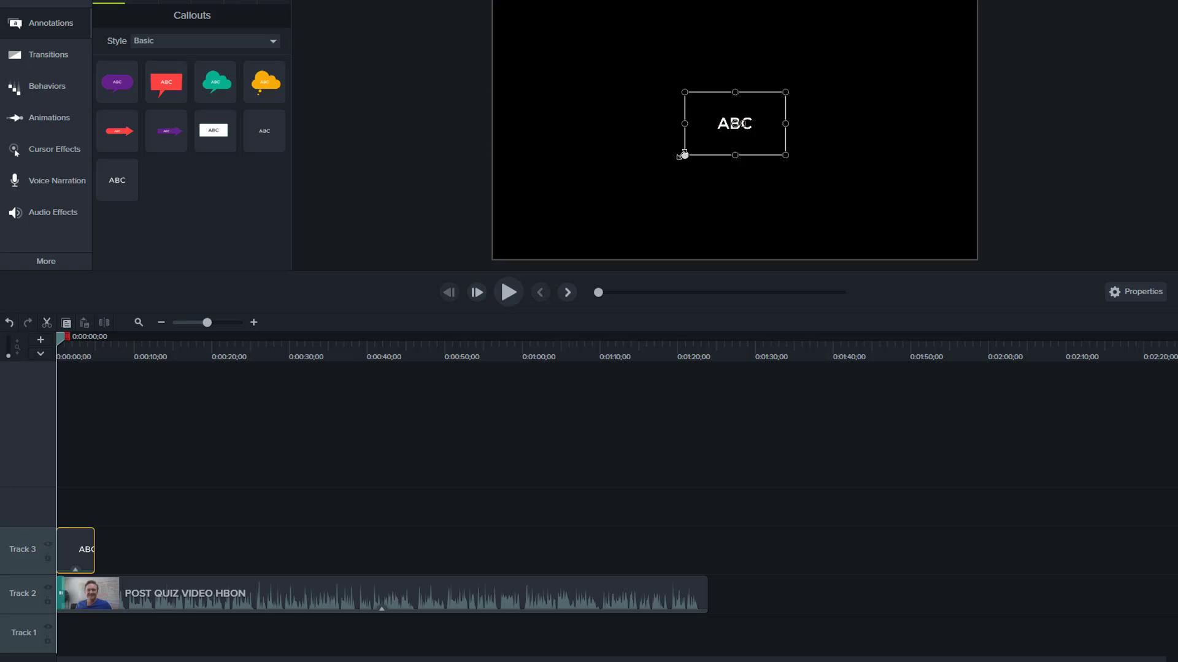
drag(684, 156, 543, 212)
double_click(667, 152)
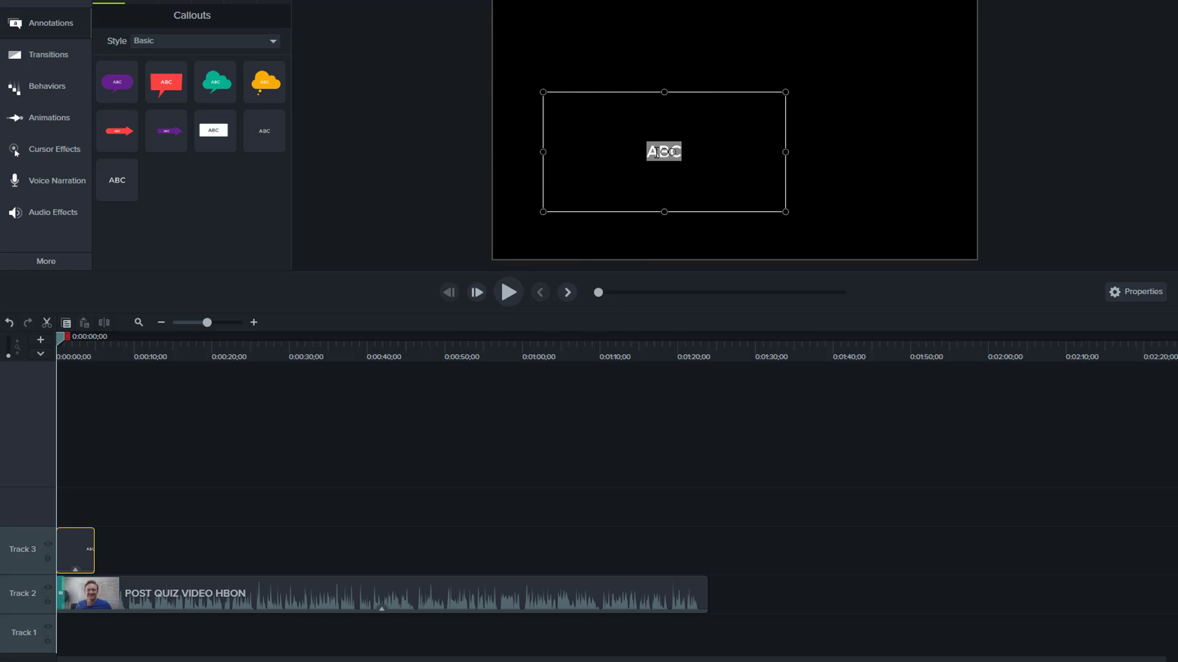
text(THIS IS A TEST)
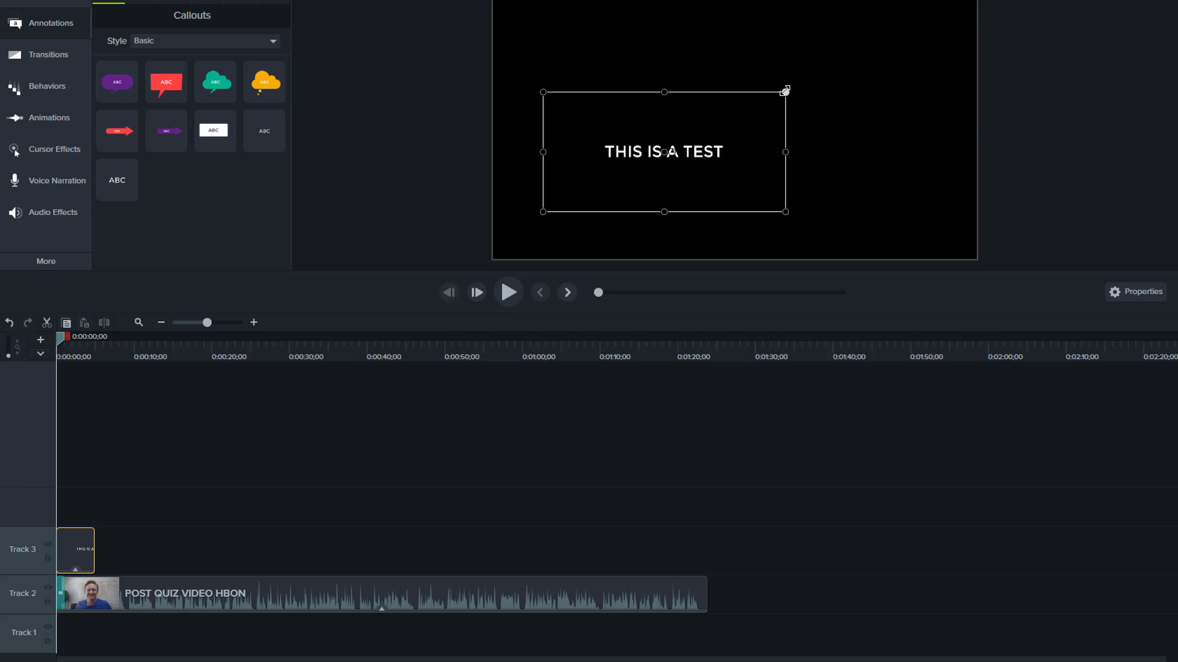
drag(785, 91, 676, 165)
drag(650, 205, 643, 236)
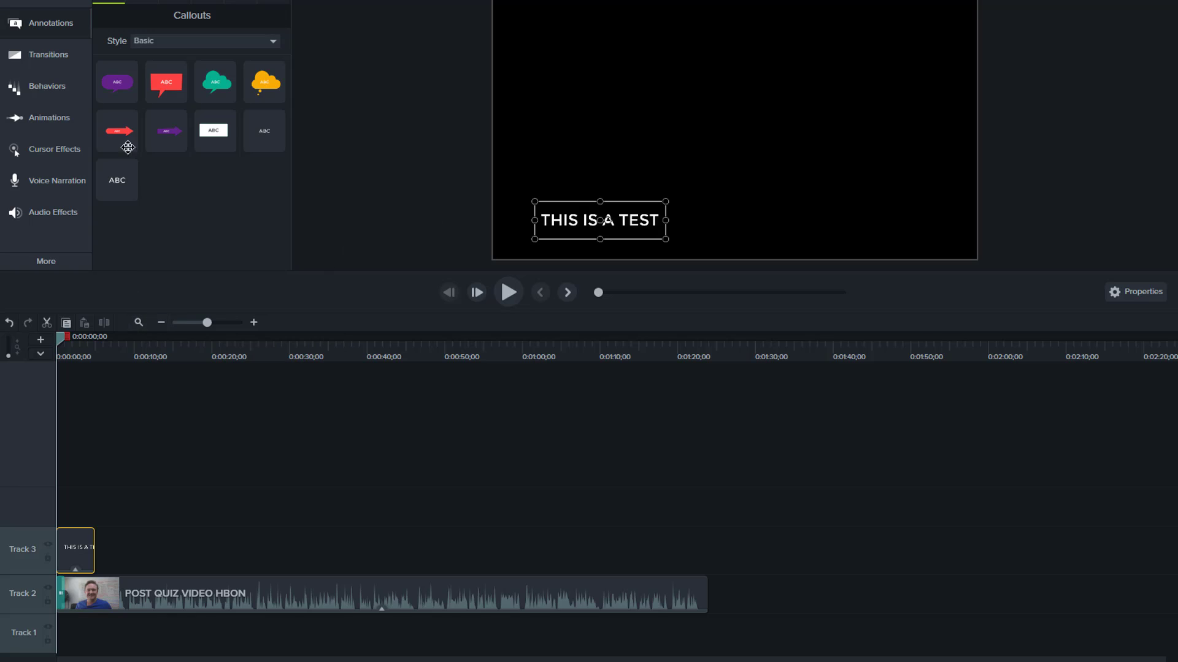
Apply a text behavior to the THIS IS A TEST title and preview it.
click(44, 83)
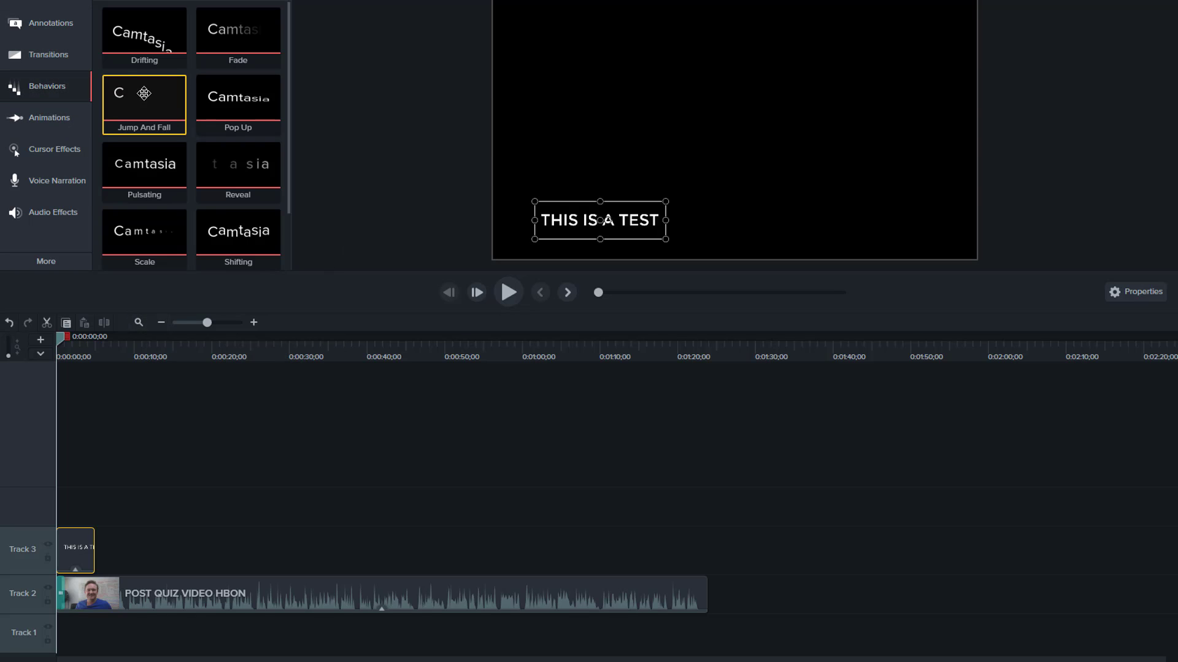
drag(252, 100, 82, 546)
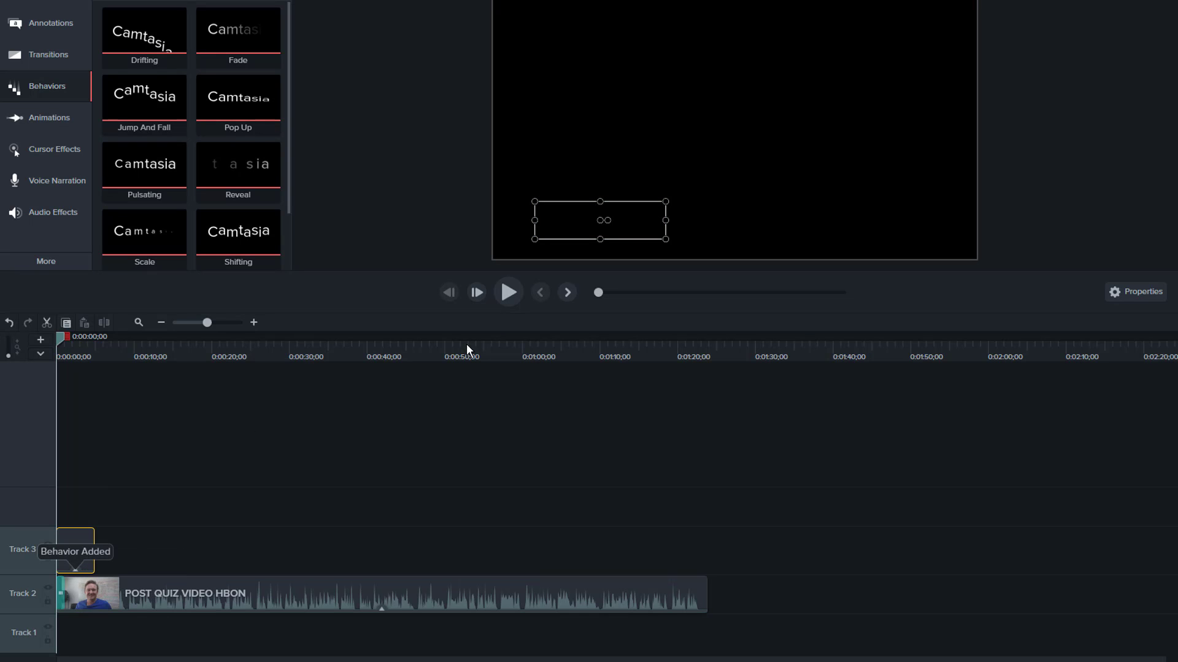
click(508, 292)
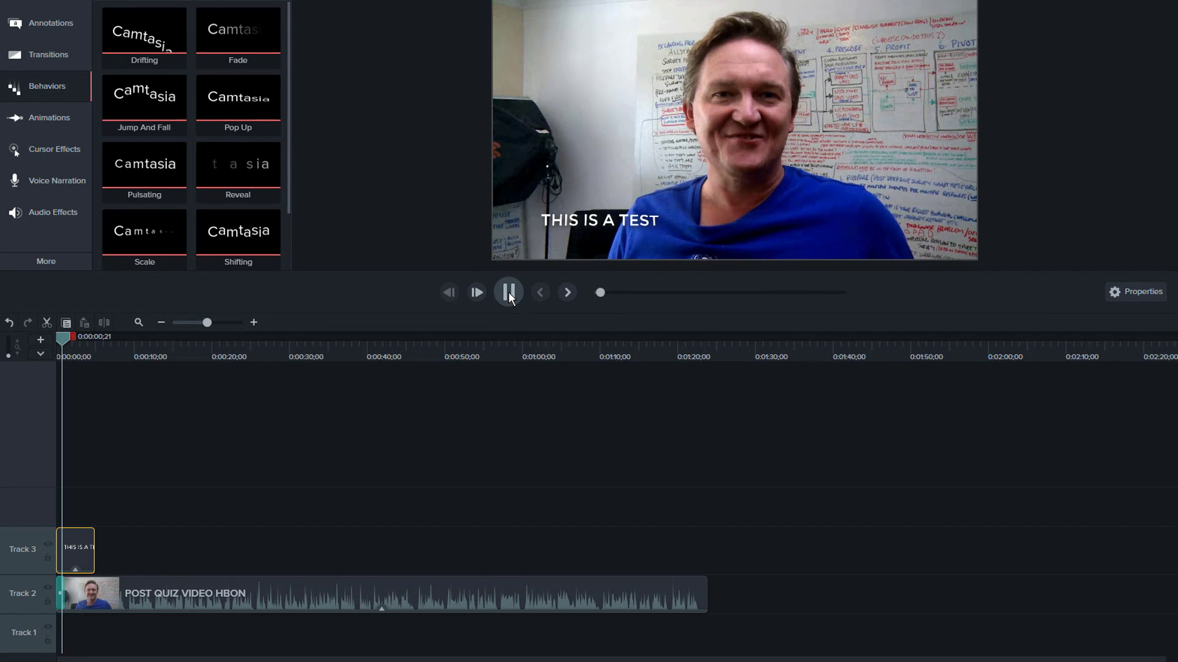
click(508, 292)
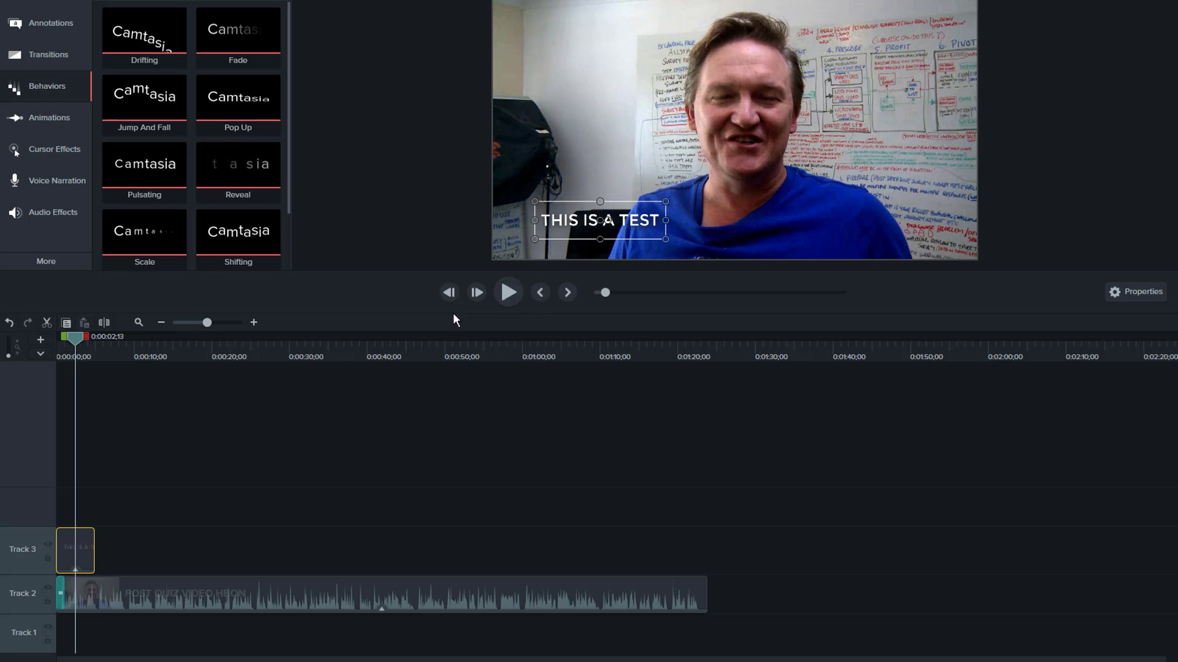
Shift the title clip slightly later on Track 3 and replay from the start.
drag(87, 540, 95, 541)
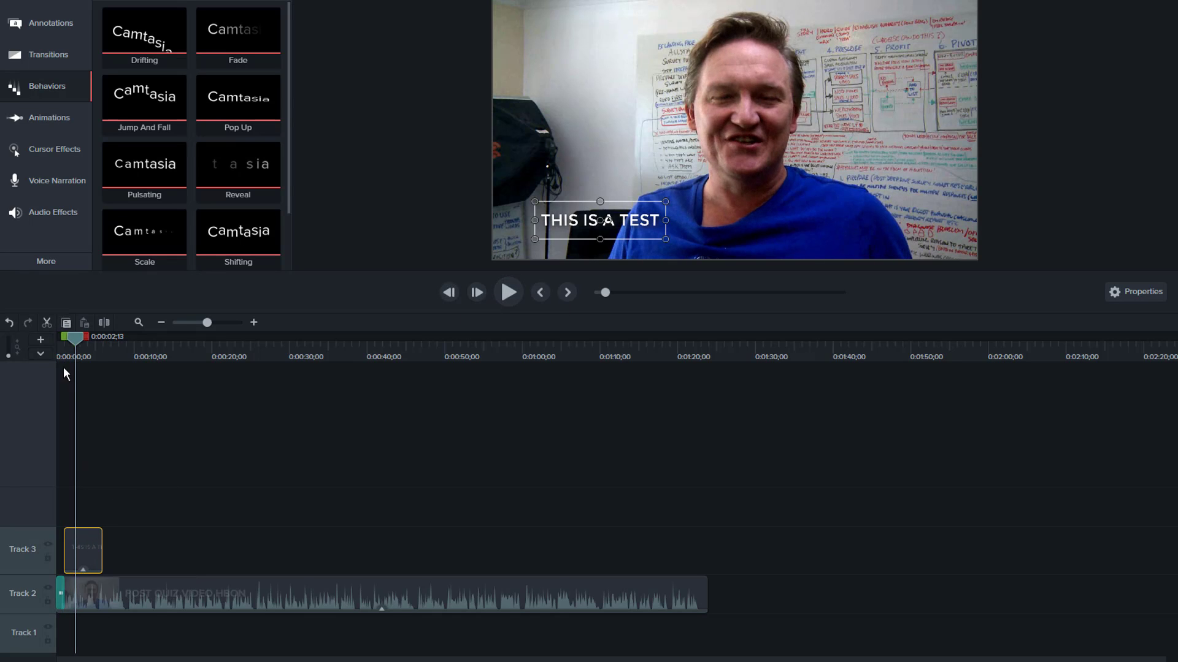
drag(67, 342, 45, 344)
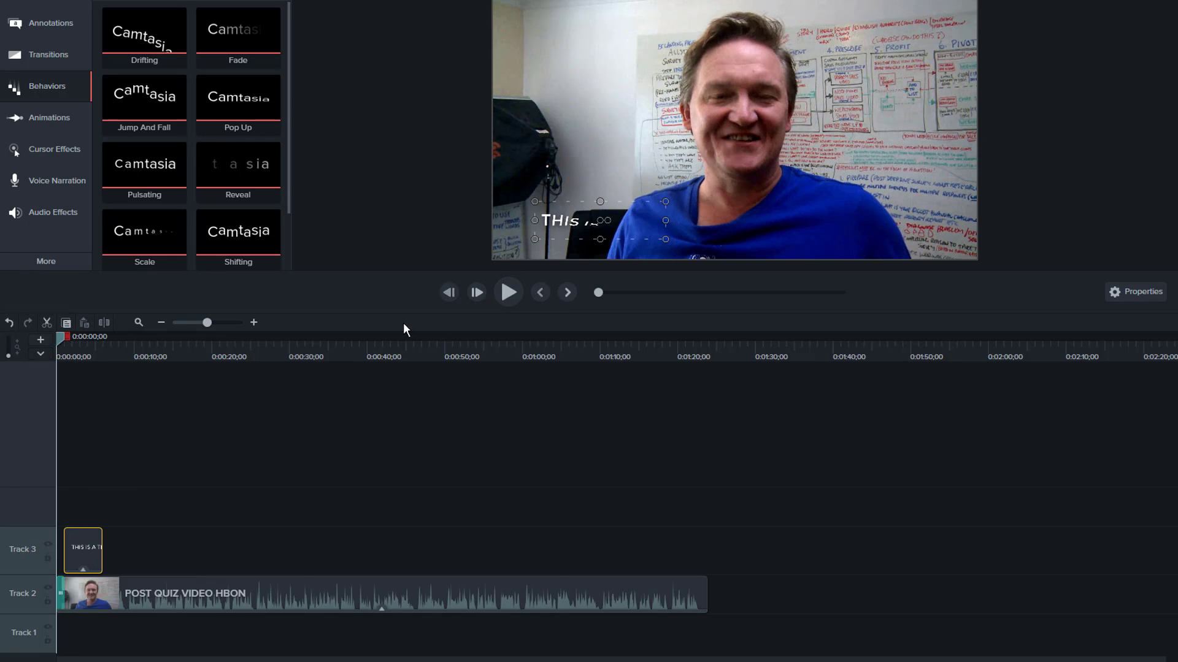
click(499, 292)
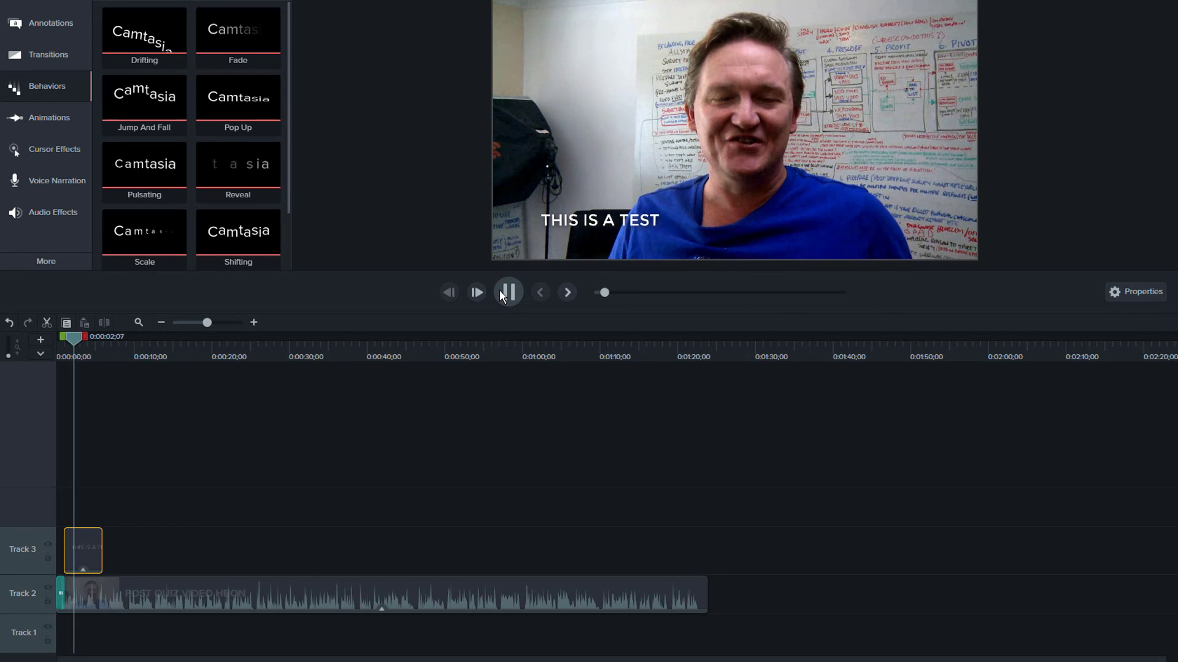
click(499, 289)
scroll(241, 224, down, 2)
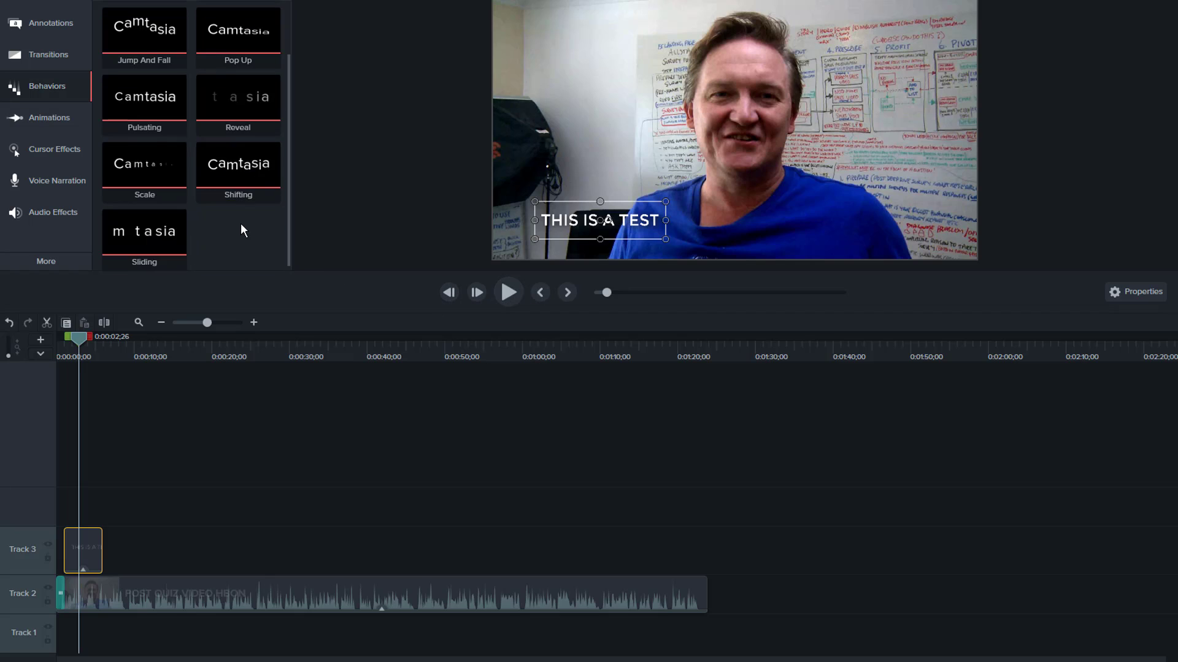
Delete the THIS IS A TEST title clip from Track 3.
click(45, 119)
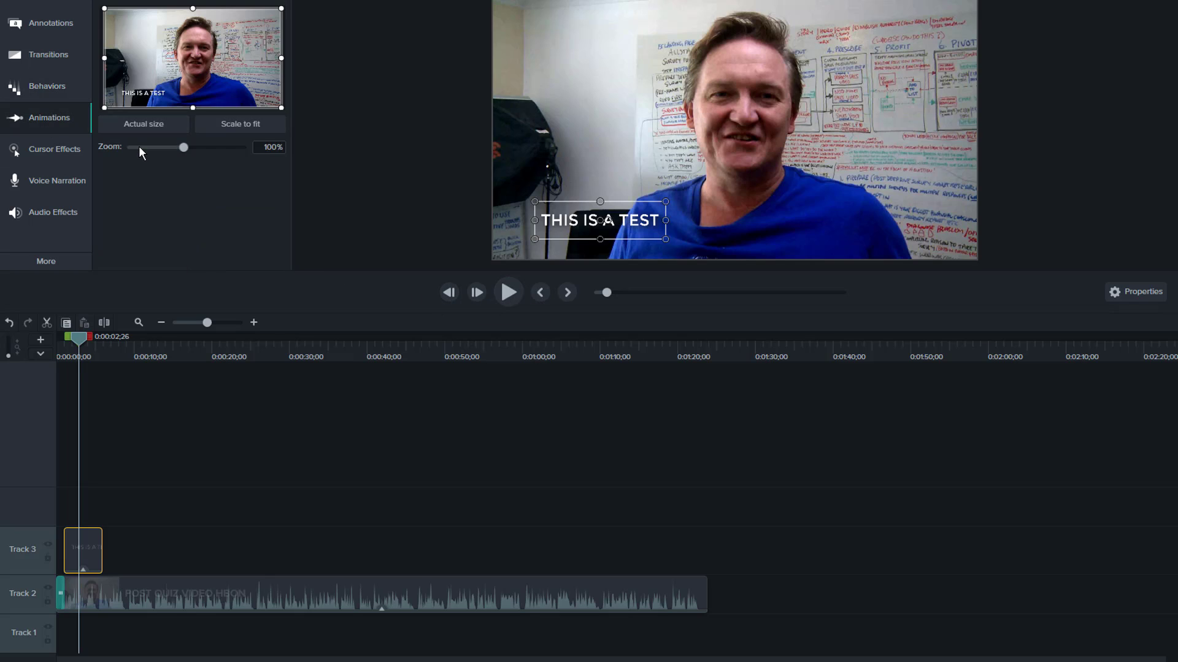
drag(77, 338, 45, 348)
click(70, 538)
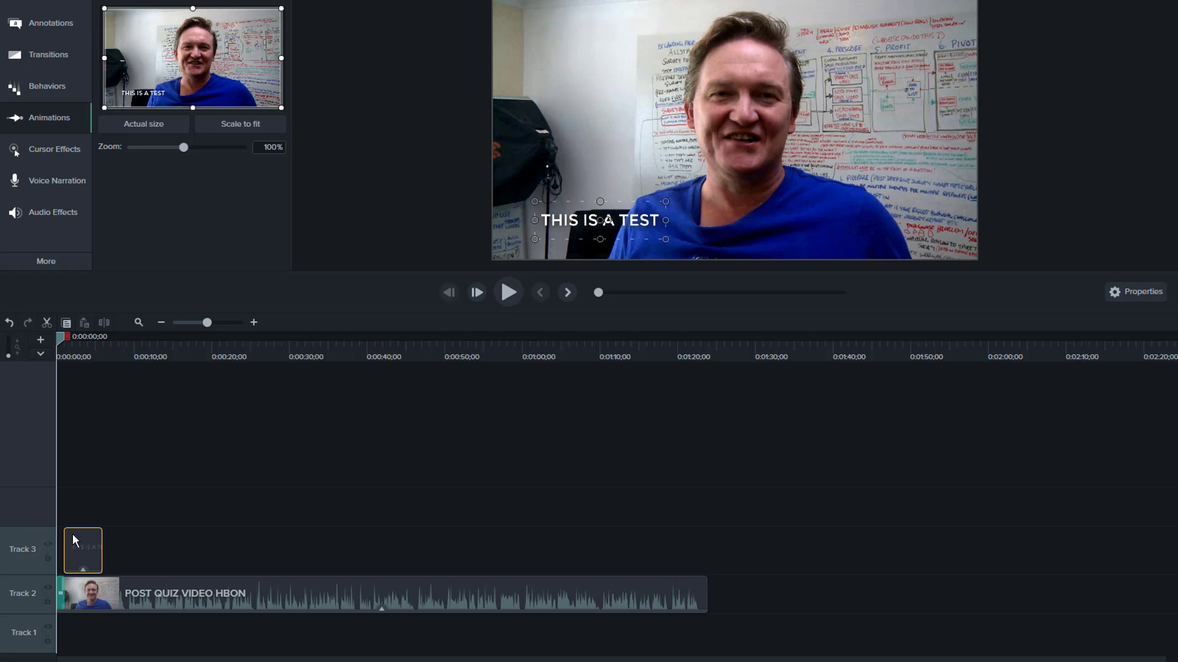
key(Delete)
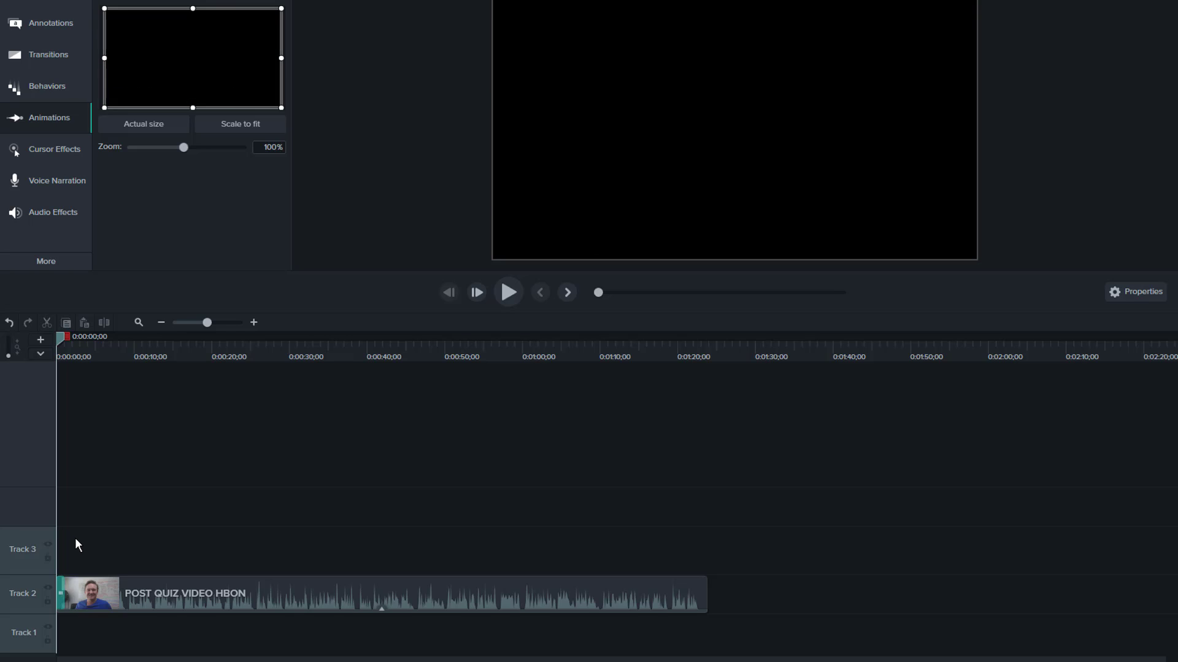
Try a zoom-n-pan onto the presenter's face, preview it, then remove the zoom.
drag(77, 354, 72, 351)
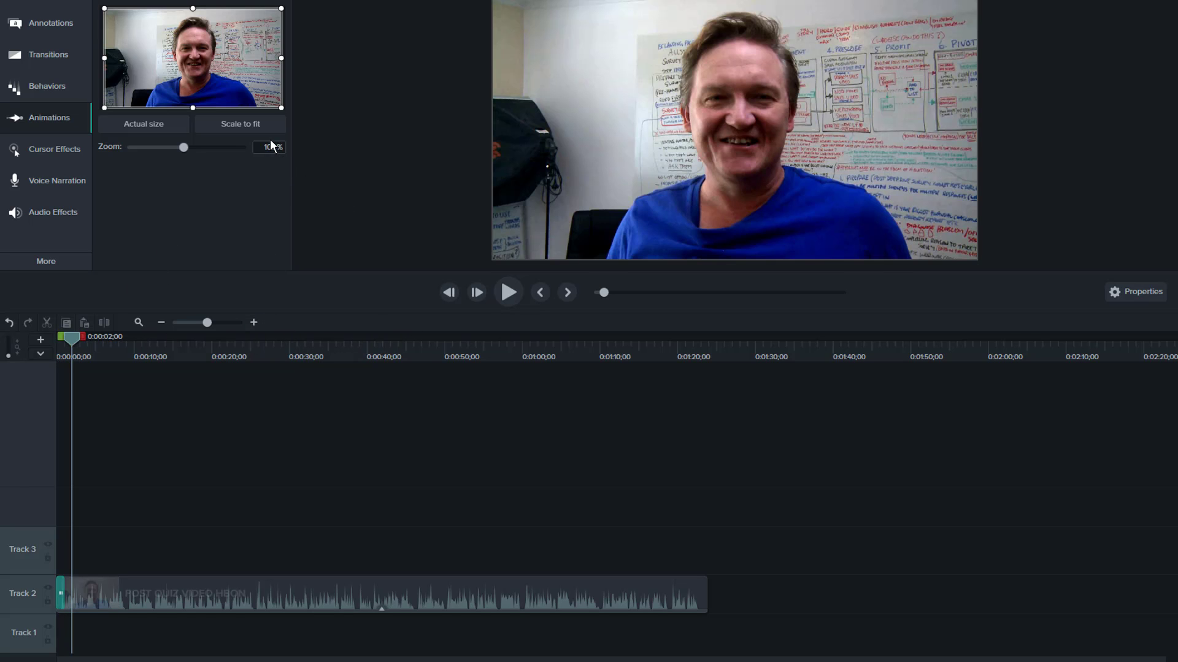
drag(282, 107, 237, 83)
drag(106, 10, 145, 22)
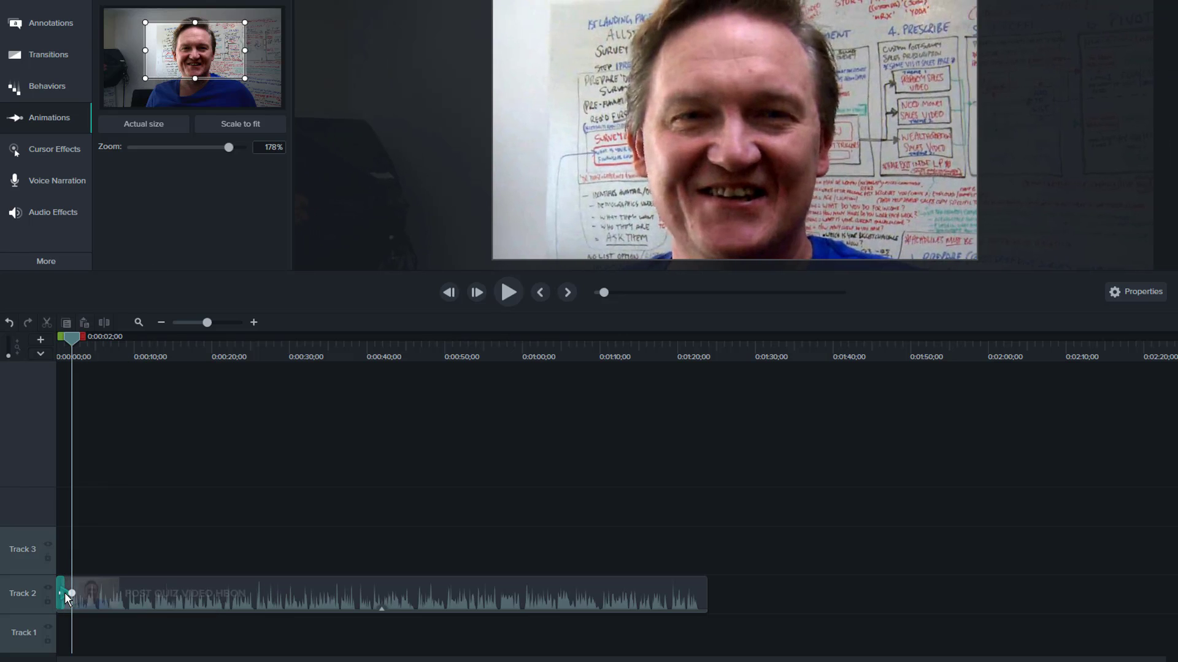
drag(74, 336, 34, 348)
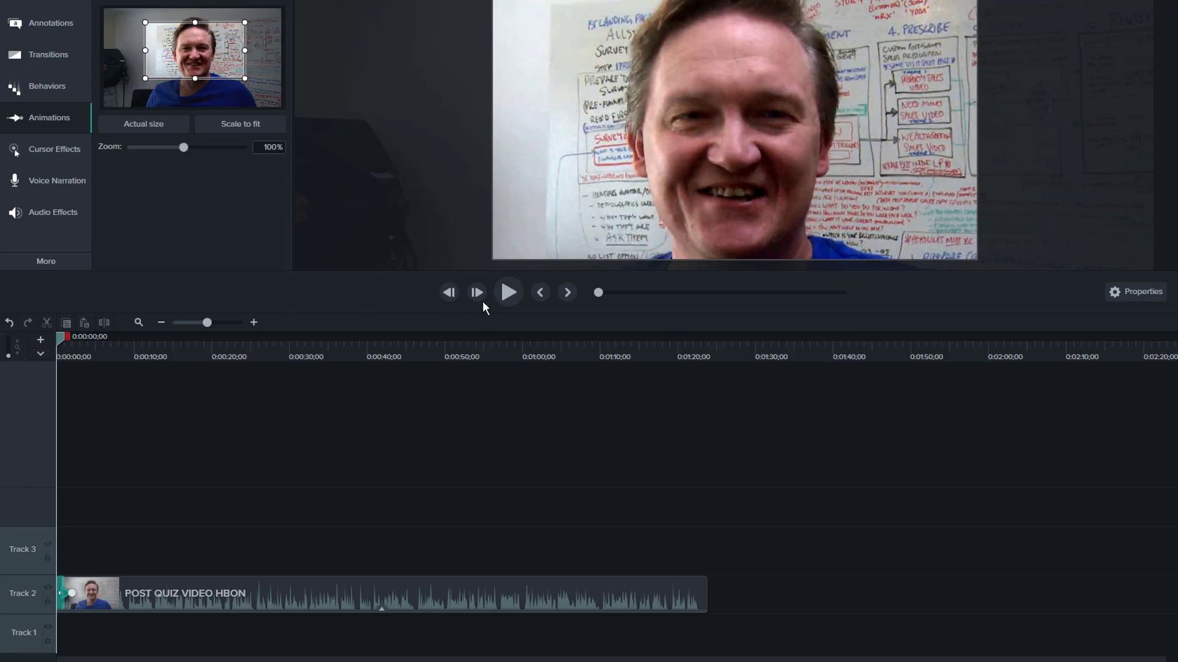
click(513, 296)
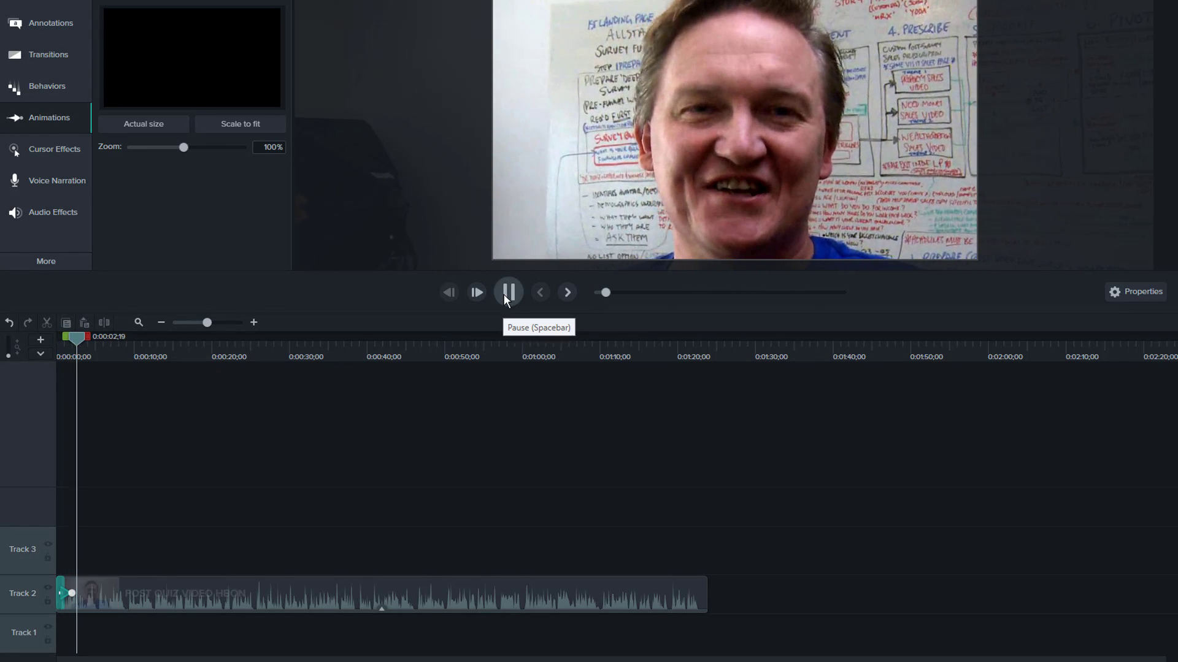
key(space)
click(66, 593)
key(Delete)
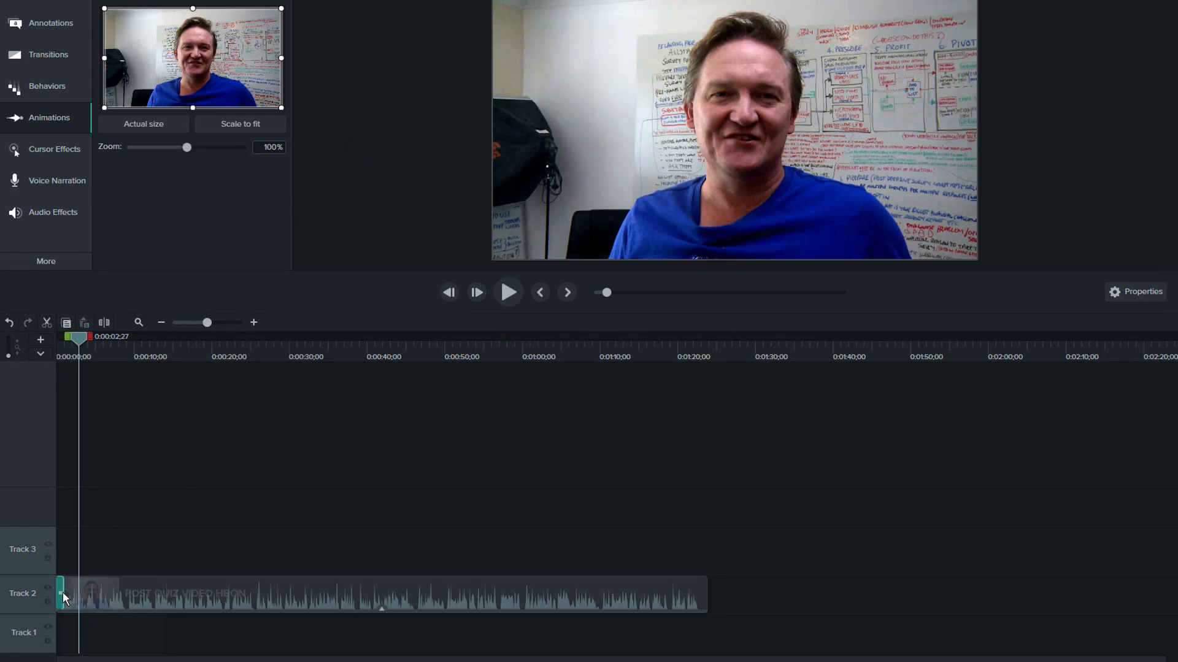
drag(82, 336, 44, 344)
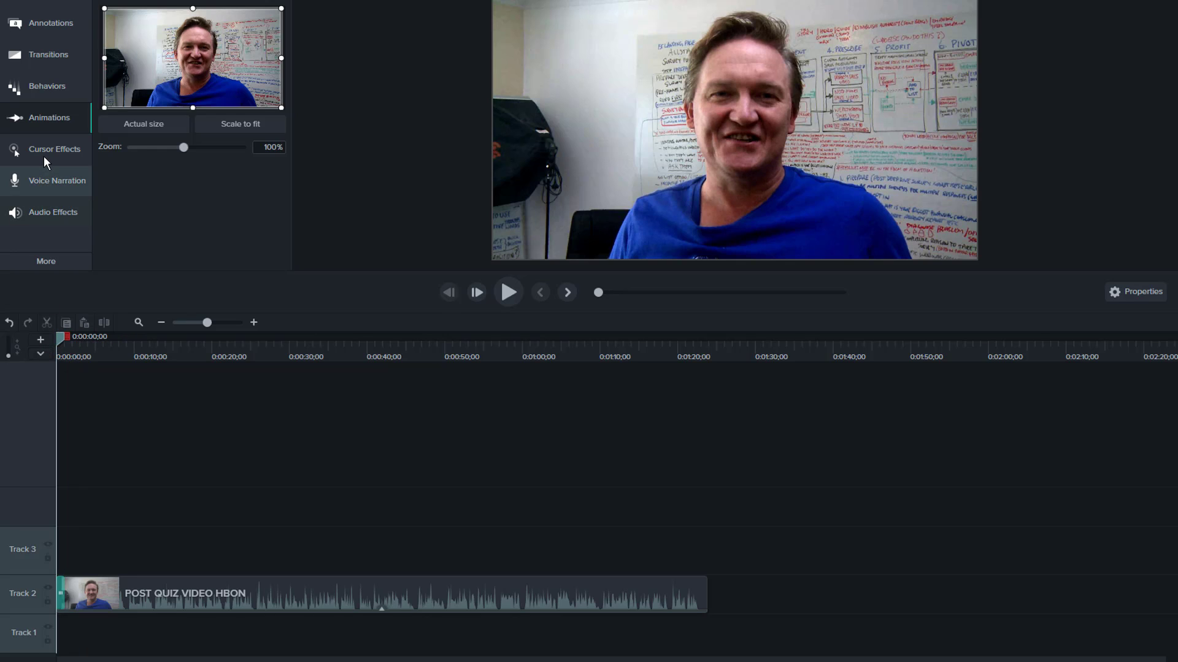
Show the Cursor Effects library with Cursor Highlight, Magnify and Spotlight.
click(43, 155)
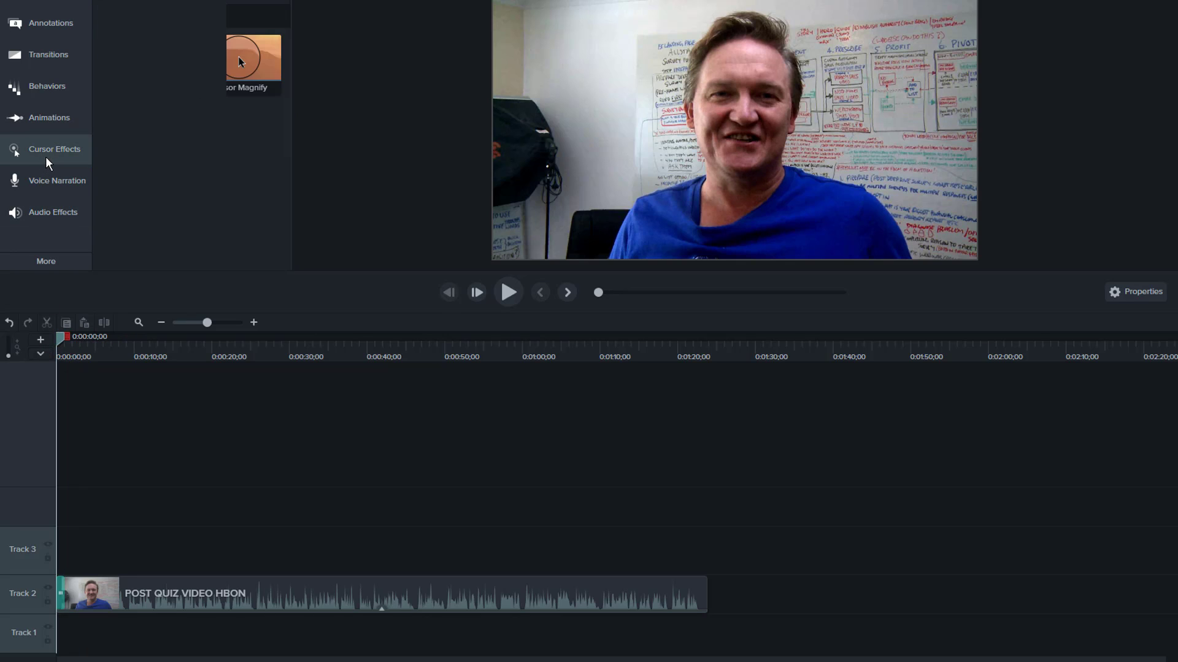
click(54, 155)
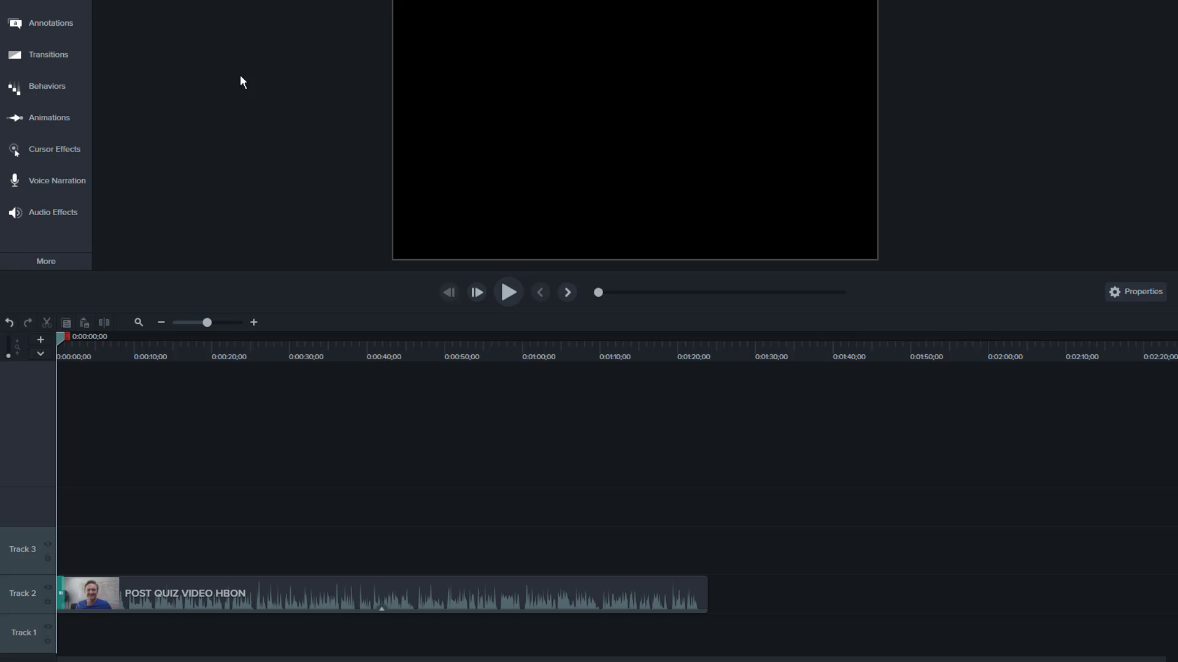
click(45, 147)
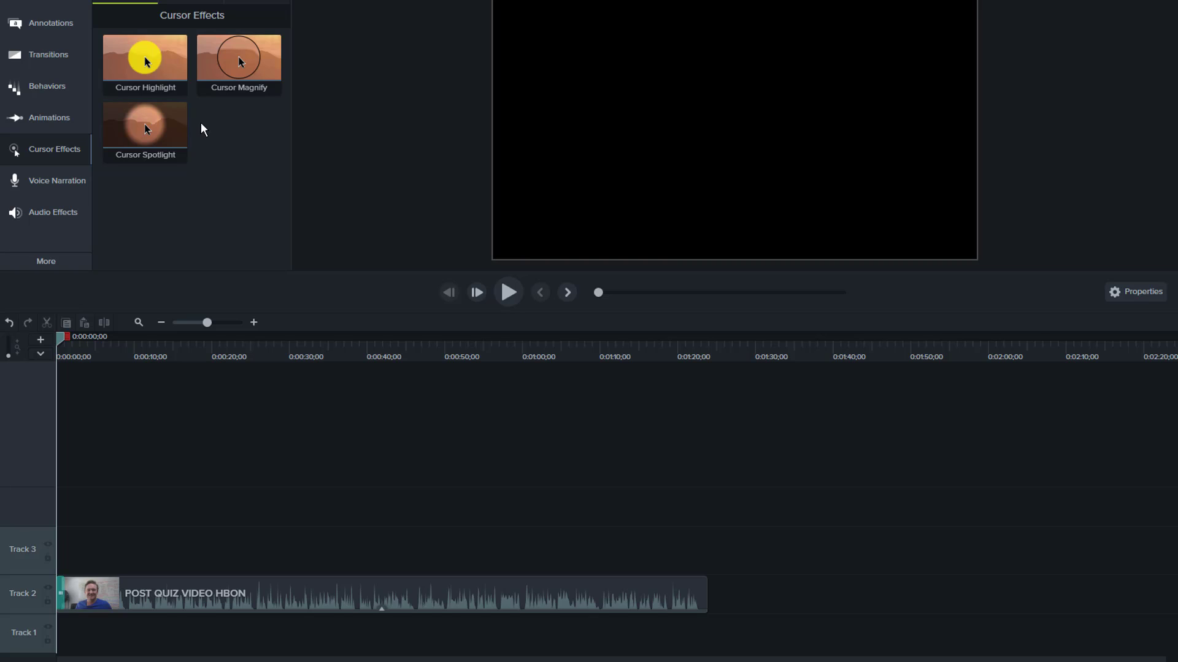
Open the Voice Narration recorder with the Rode Podcaster microphone and timeline muting enabled.
click(51, 192)
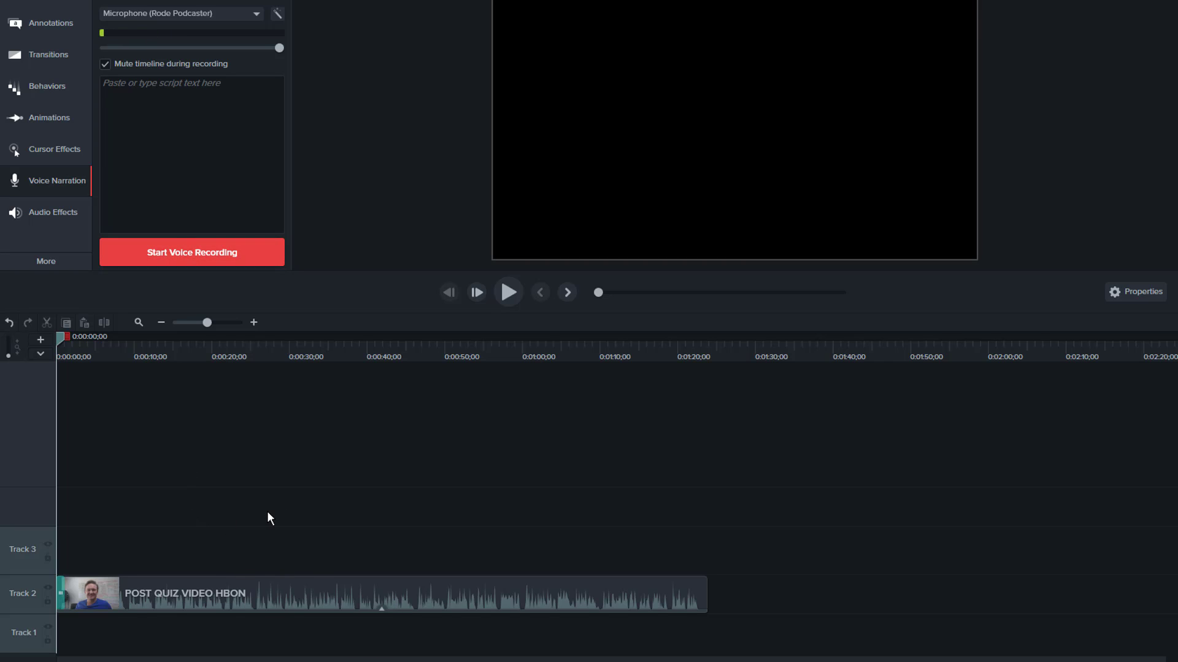
Show the Audio Effects library and drag Fade Out onto the webcam clip on Track 2.
click(59, 220)
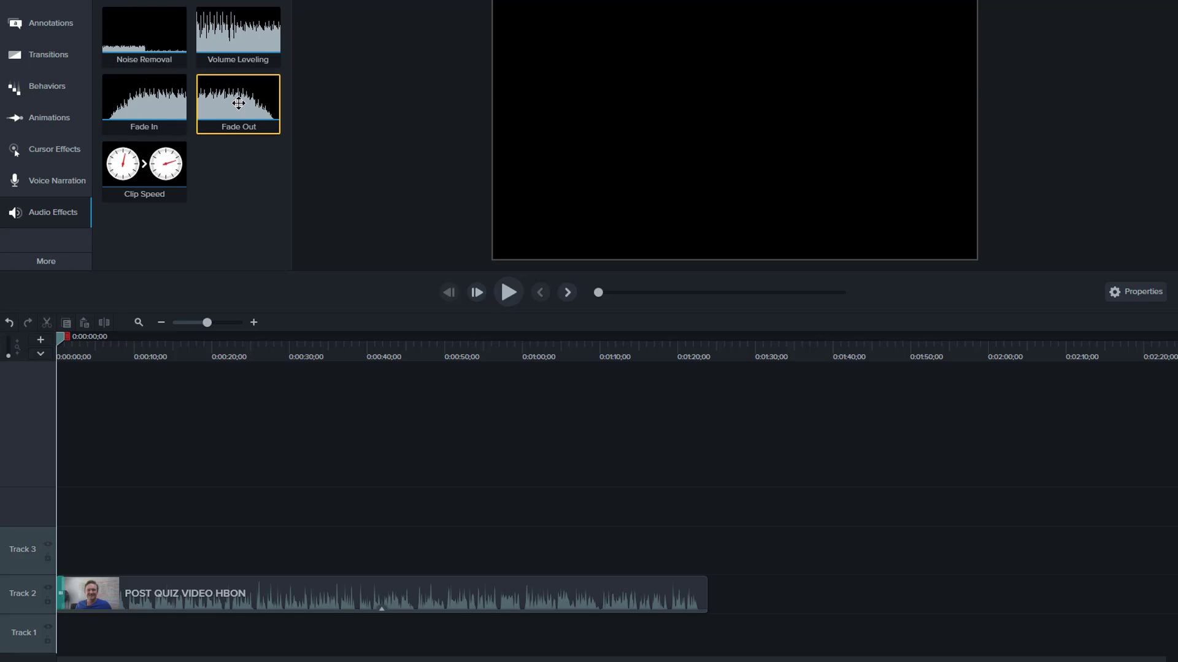
mouse_move(239, 108)
mouse_down()
mouse_move(691, 583)
mouse_move(294, 133)
mouse_move(240, 108)
mouse_up()
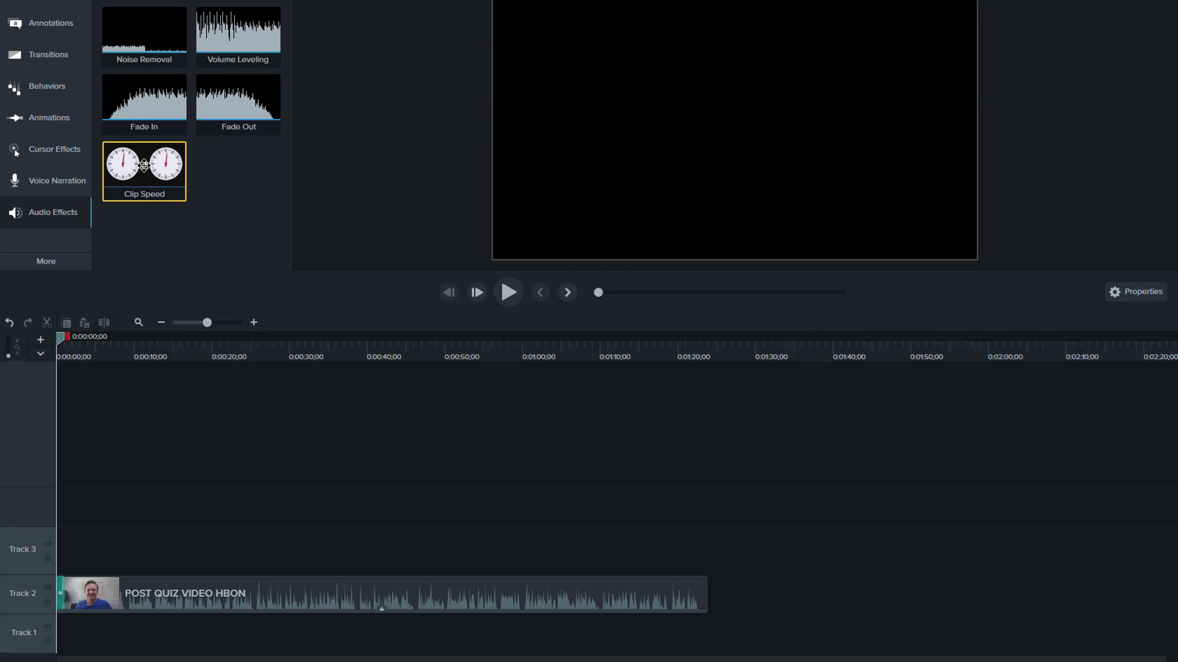
Open the Visual Effects library under More, listing Drop Shadow, Colorize and Interactive Hotspot.
click(48, 263)
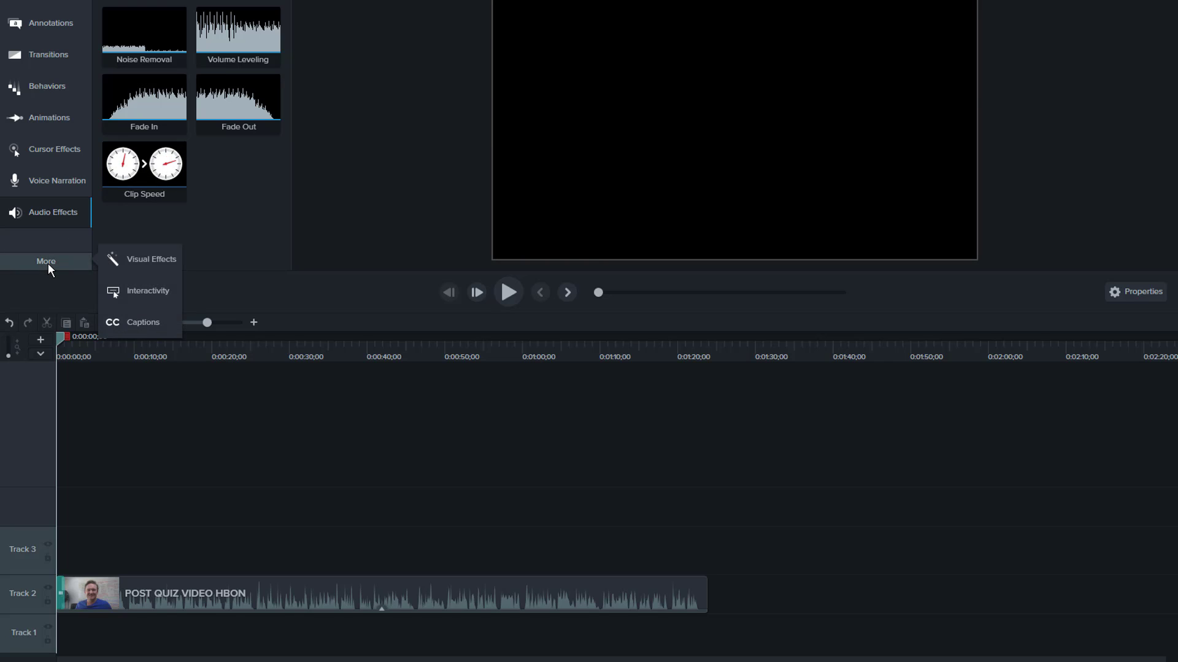
click(145, 259)
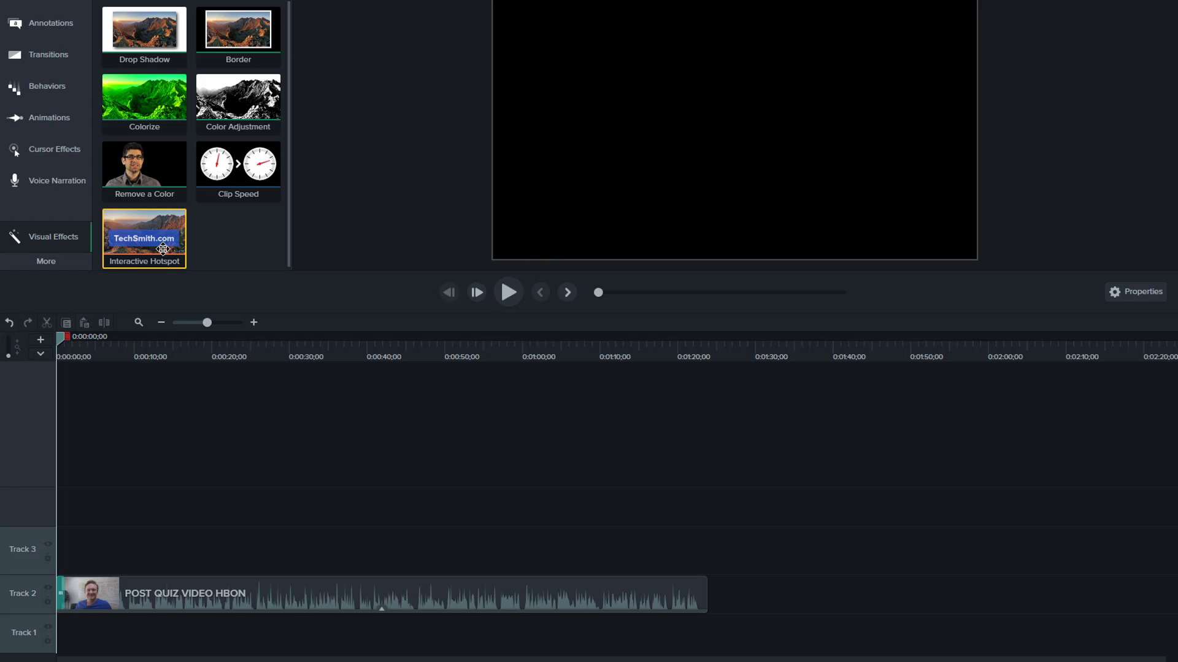
View the POST QUIZ VIDEO HBON clip's audio properties, with Noise Removal at Sensitivity 0, Amount 20.
click(1142, 292)
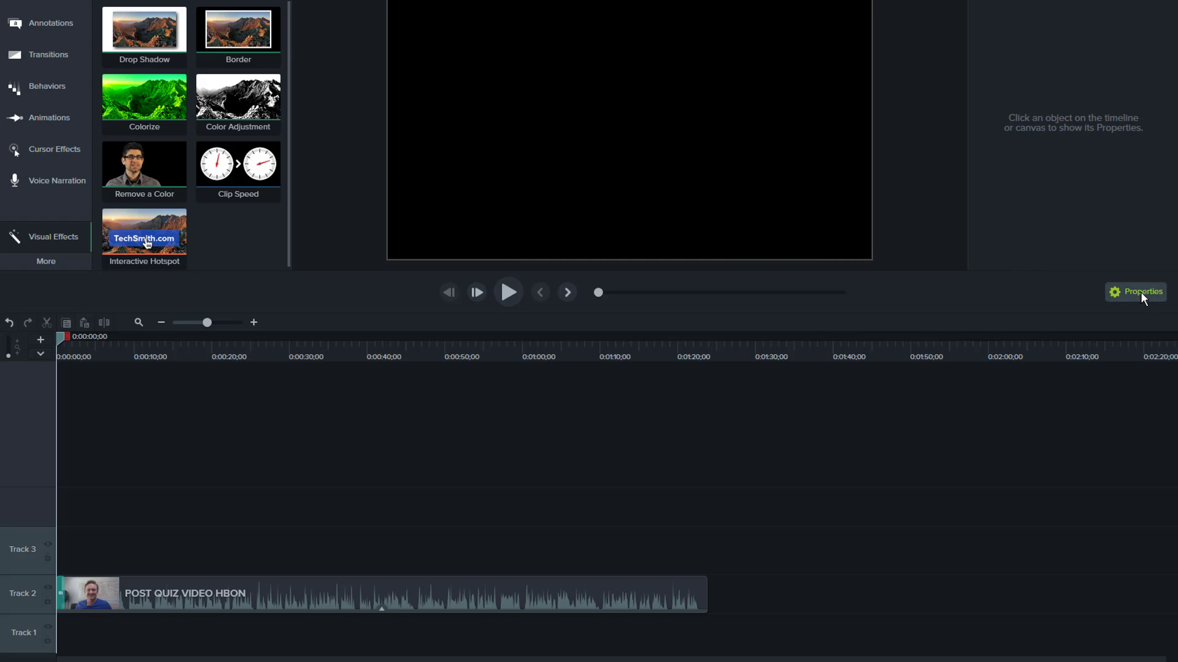
click(847, 198)
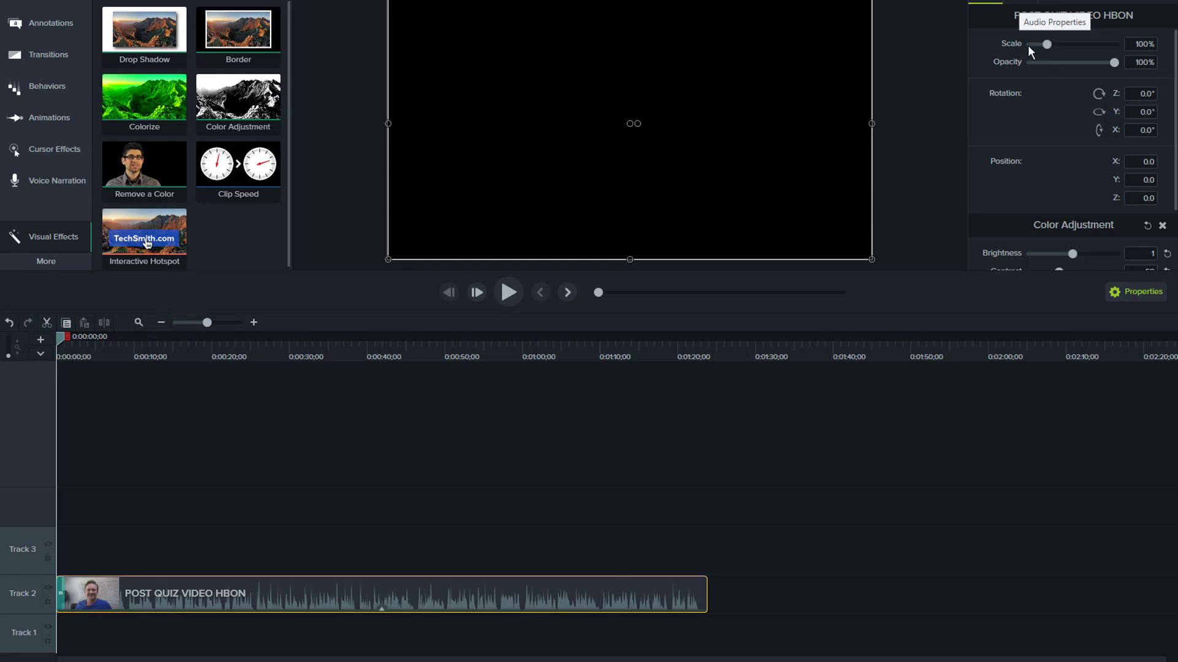
scroll(1033, 192, down, 2)
scroll(1033, 189, up, 2)
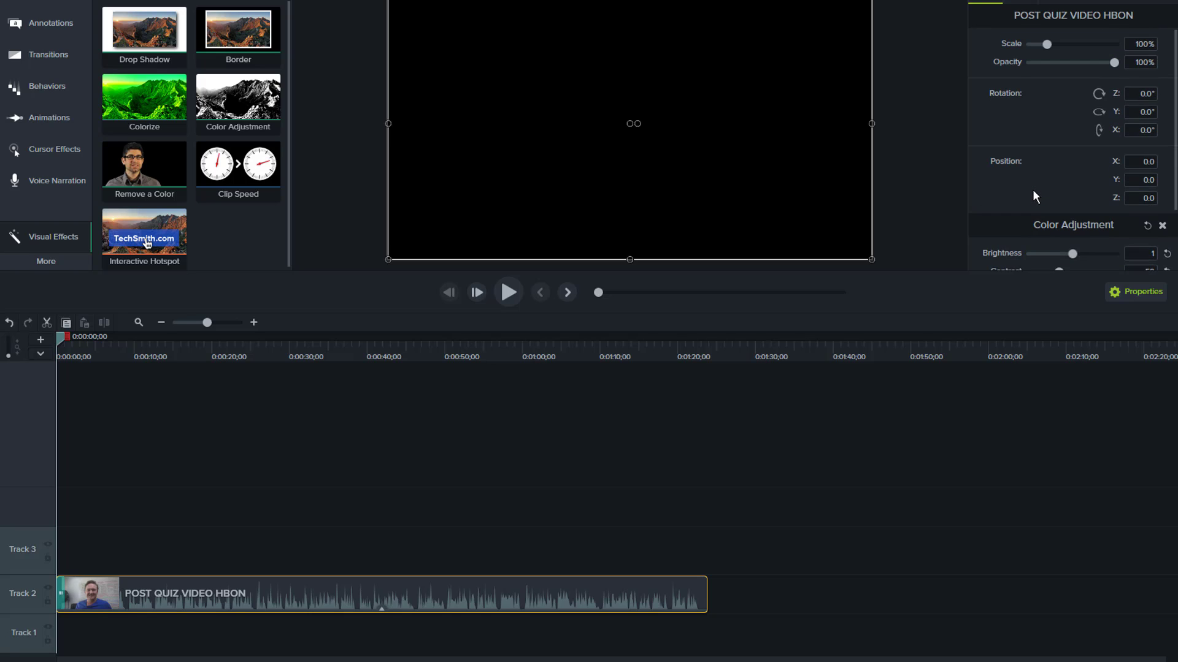
scroll(1032, 190, down, 2)
scroll(1033, 190, up, 3)
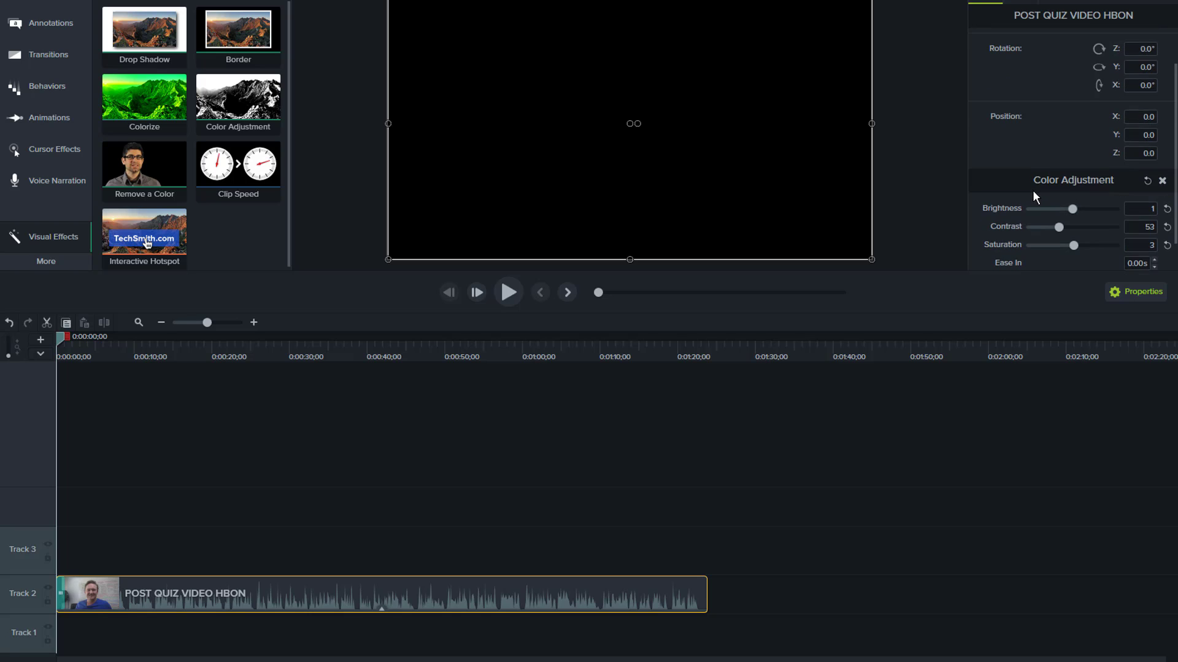
click(1021, 3)
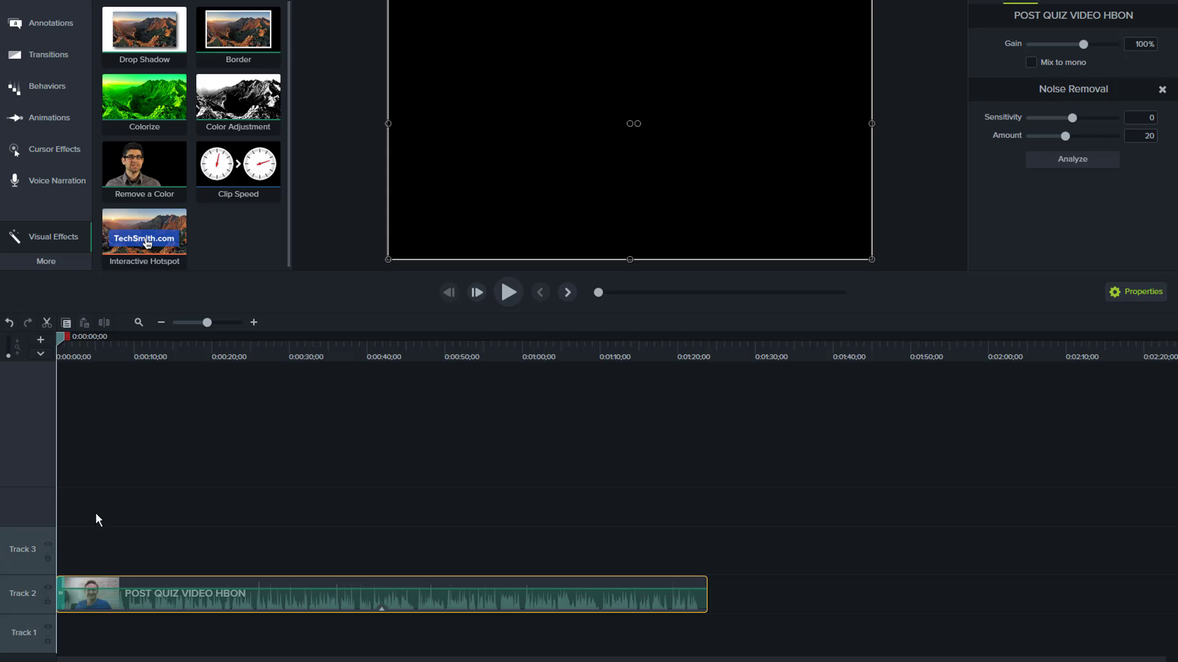
Remove all empty tracks so the clip sits on Track 1, then enlarge Track 1 and zoom in.
right_click(16, 538)
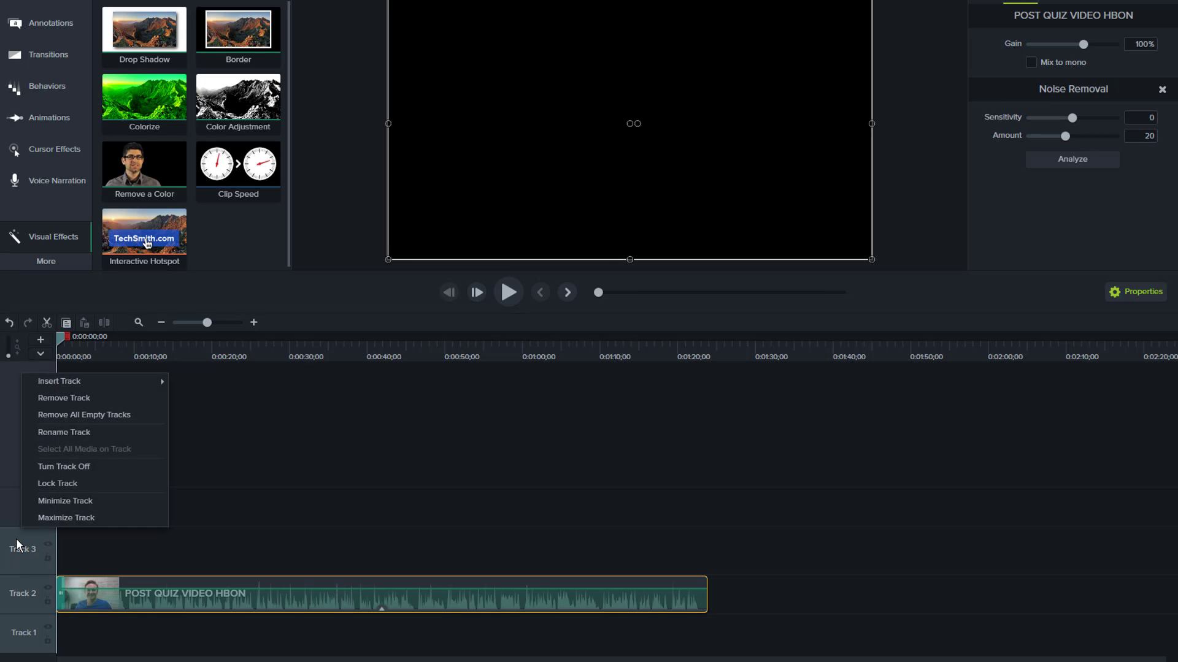
click(62, 417)
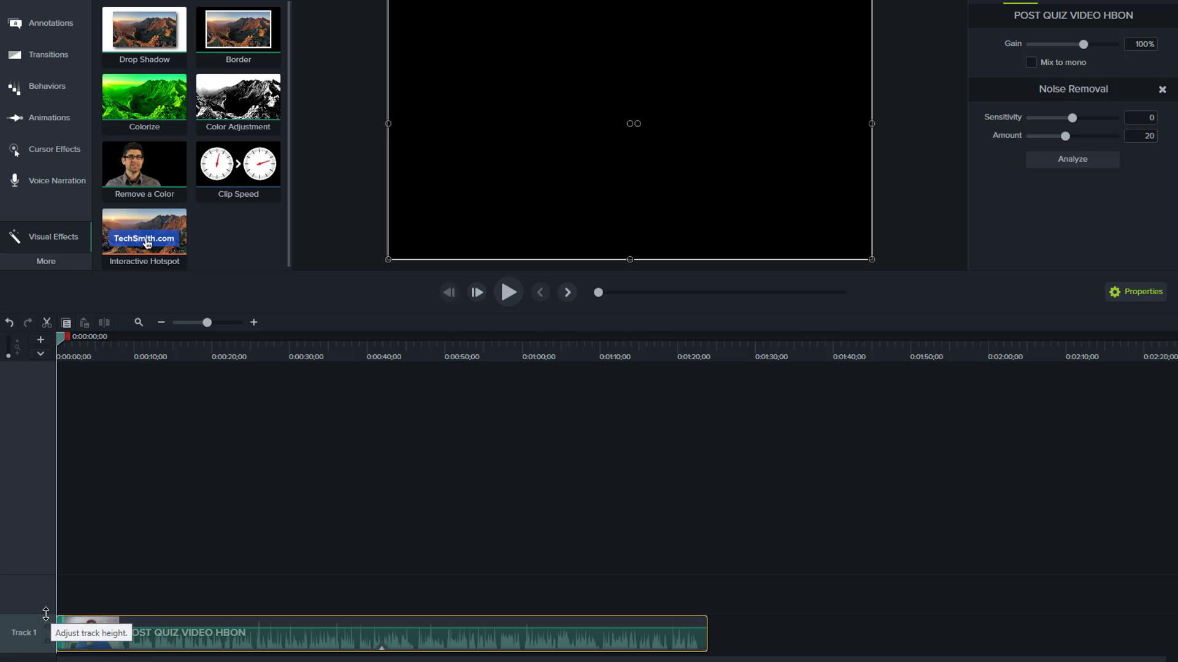
drag(46, 614, 46, 484)
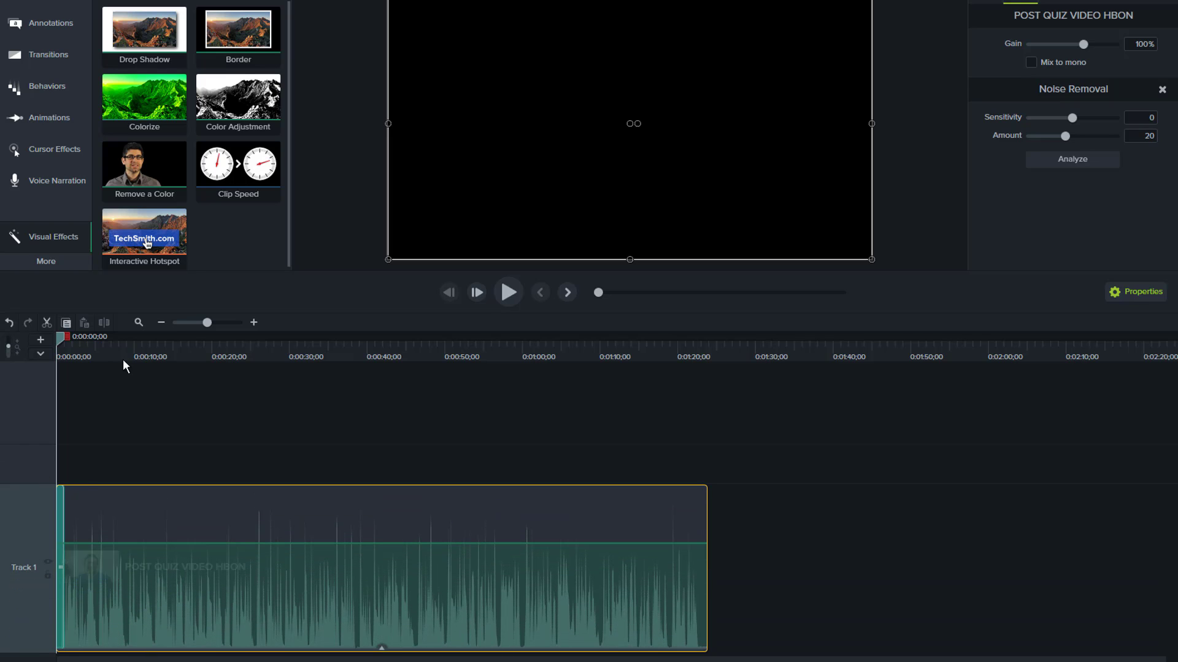
drag(208, 322, 244, 325)
Delete the fade transition at the clip start and mark a range from the start to 0;15.
click(191, 358)
click(191, 358)
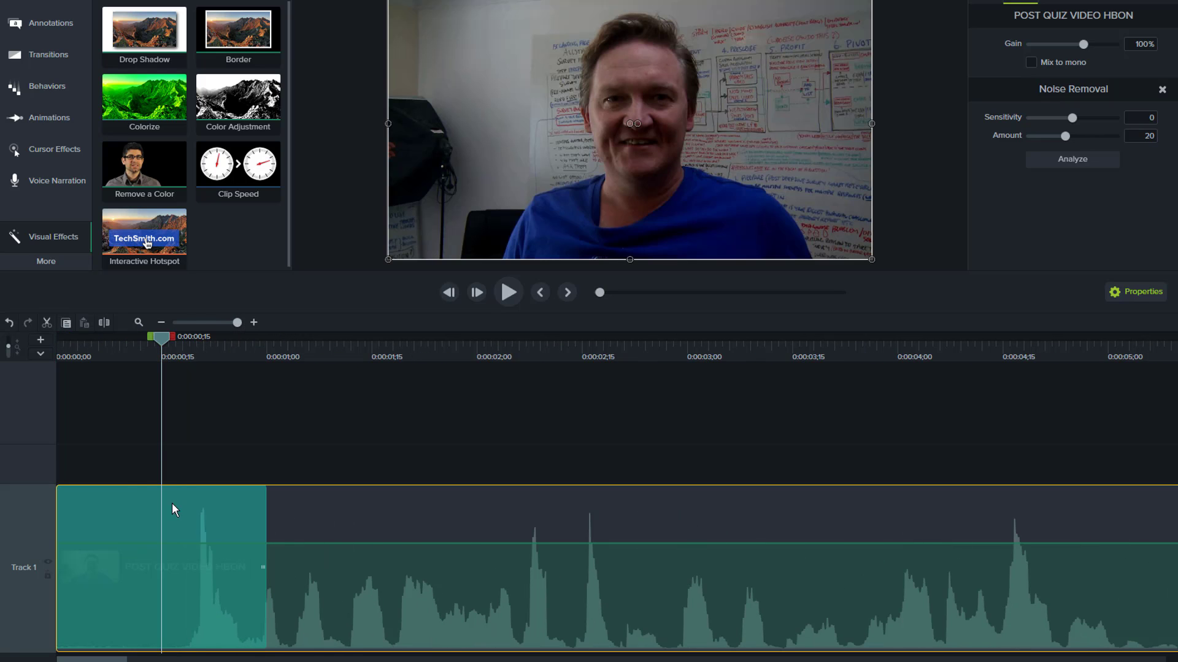
click(172, 501)
key(Delete)
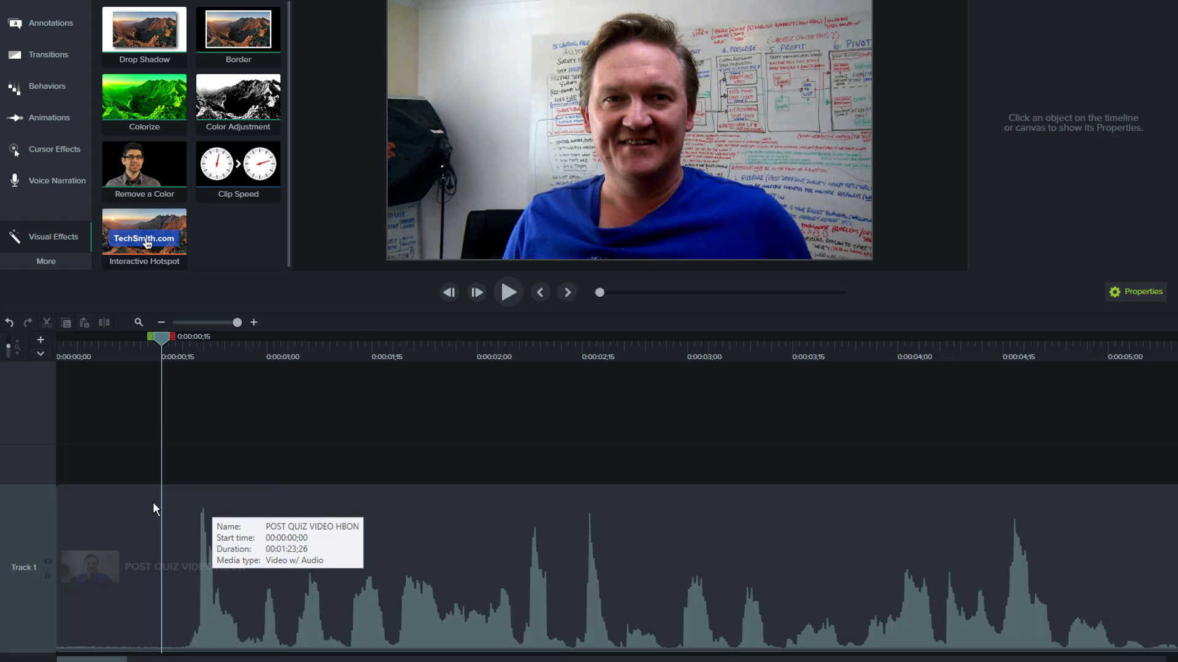
drag(151, 335, 44, 347)
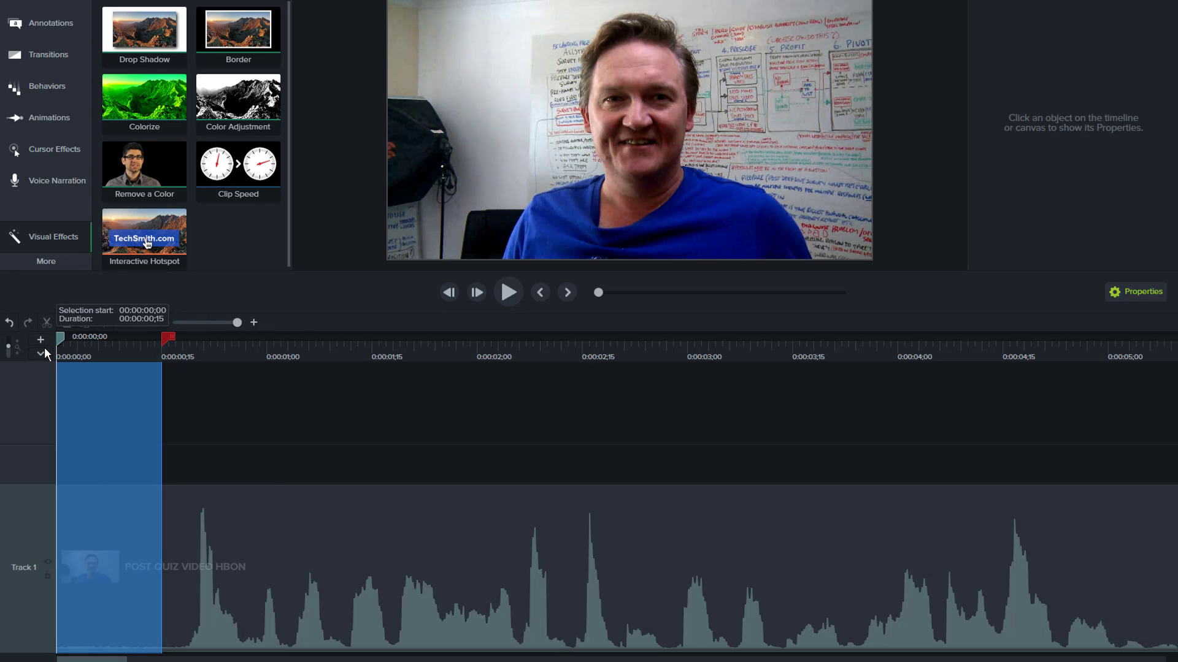
Separate the webcam clip's audio onto Track 2 and select its video on Track 1.
right_click(113, 529)
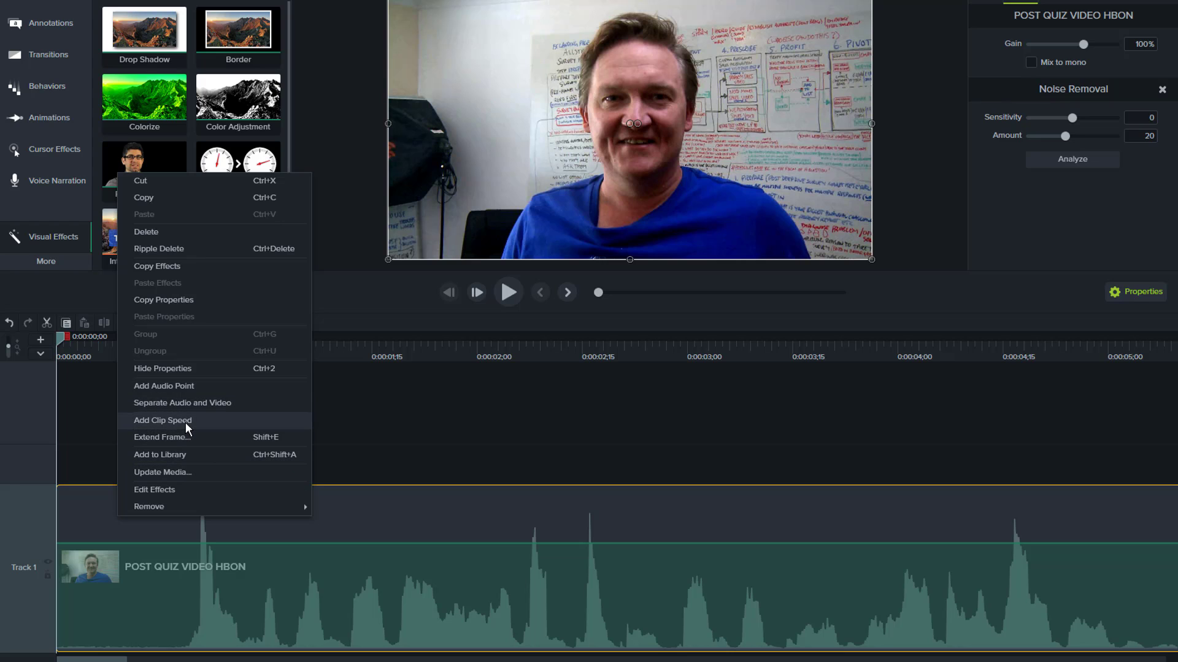
click(193, 403)
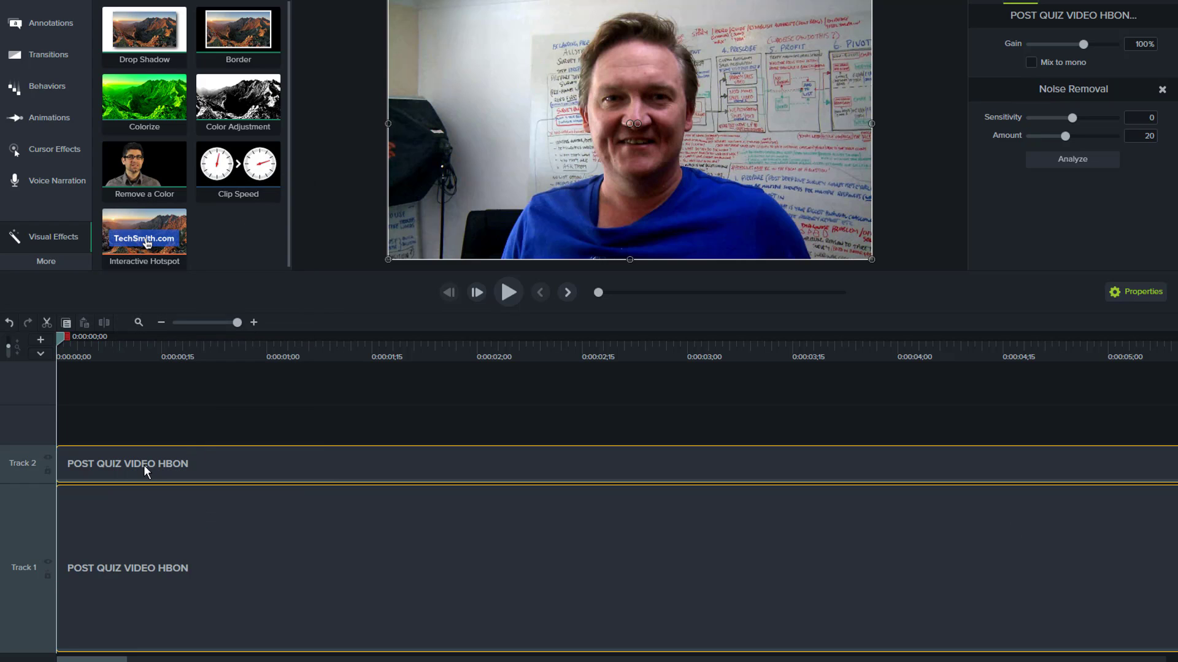
click(159, 519)
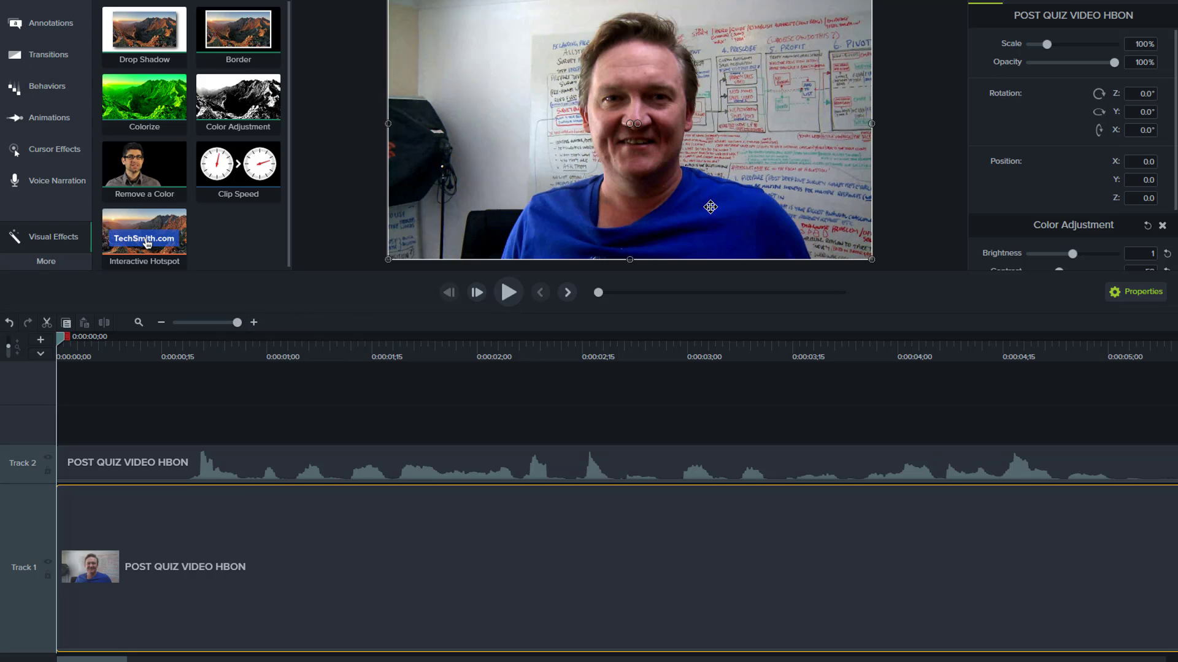
Start a New Custom Production from Share, opening the Production Wizard at 1920 x 1080.
click(1153, 1)
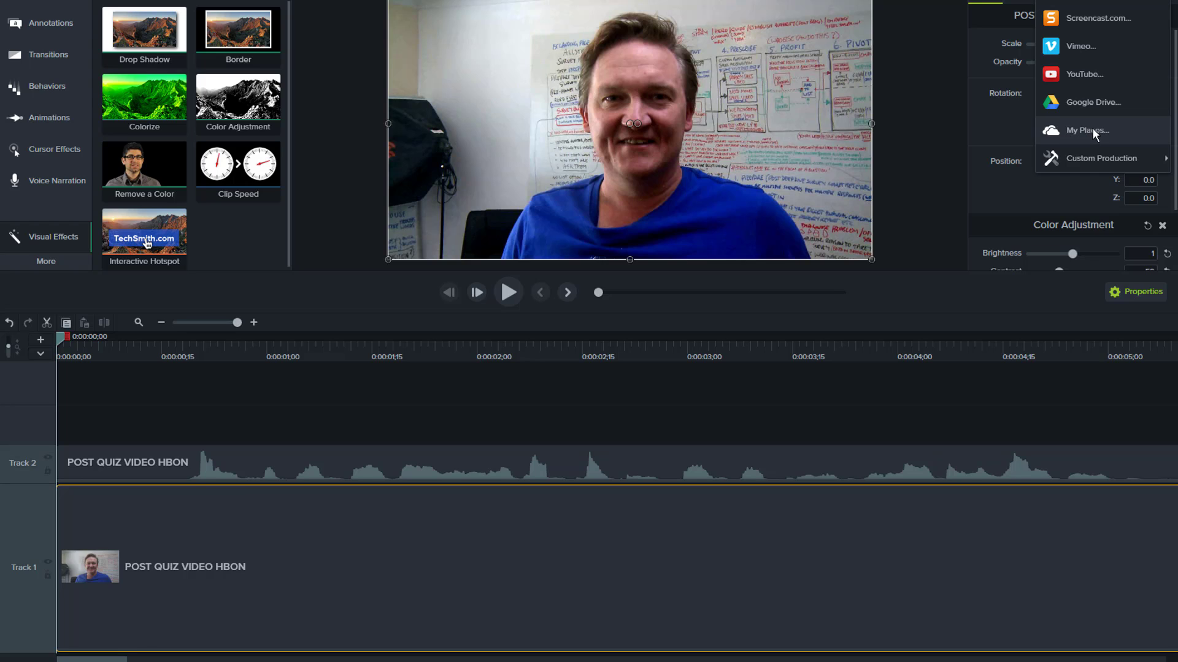
mouse_move(1113, 155)
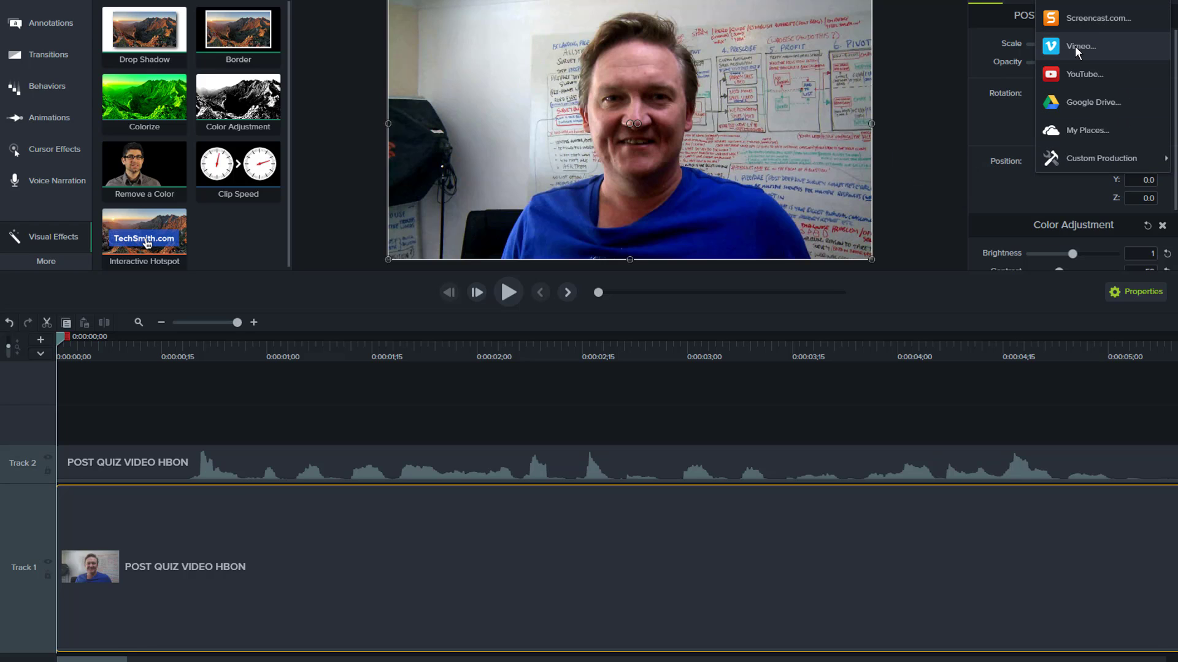
click(1083, 17)
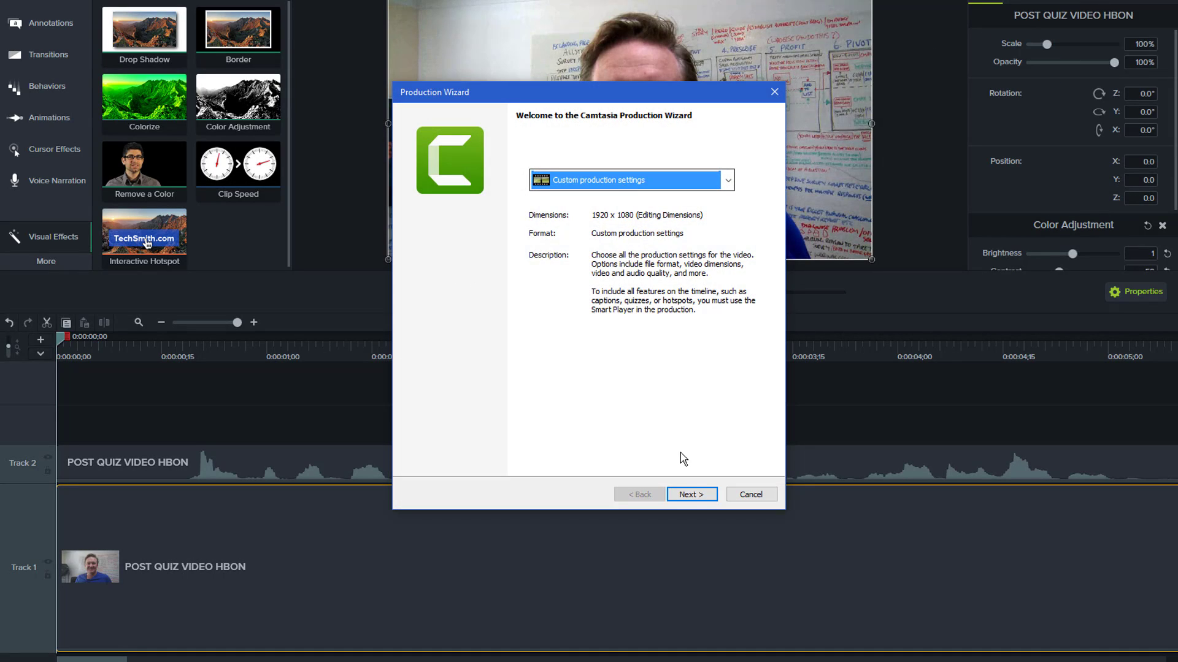
Advance the Production Wizard and choose the M4A - audio only output format.
click(692, 495)
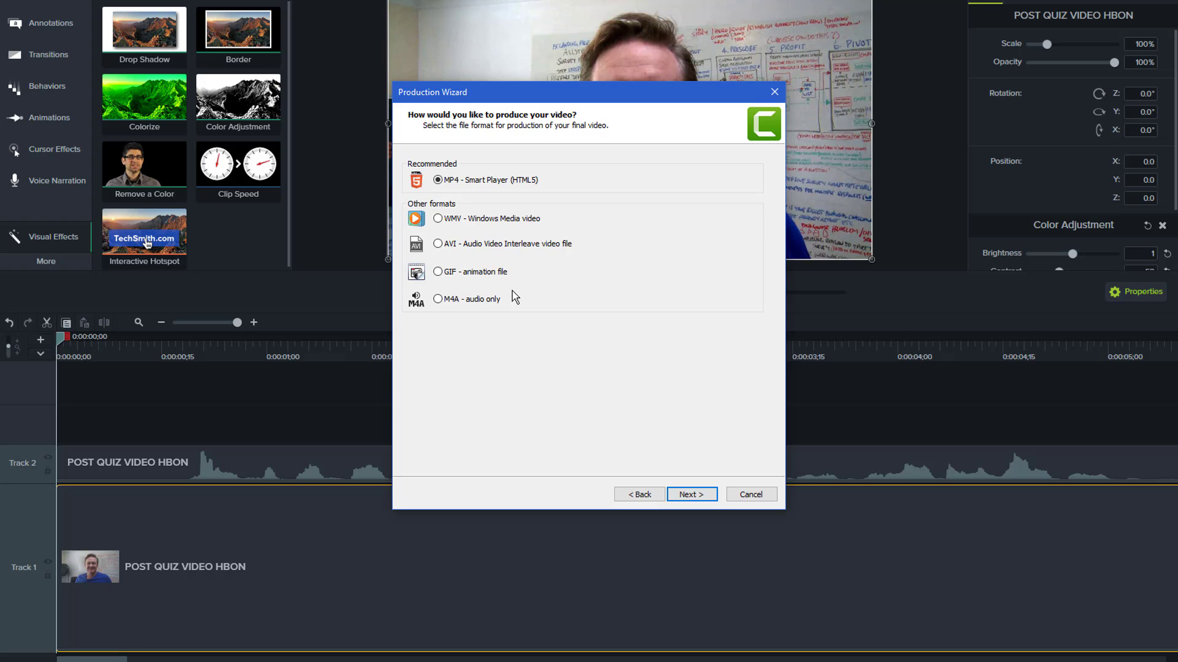
click(438, 273)
Cancel the Production Wizard without producing anything.
click(745, 493)
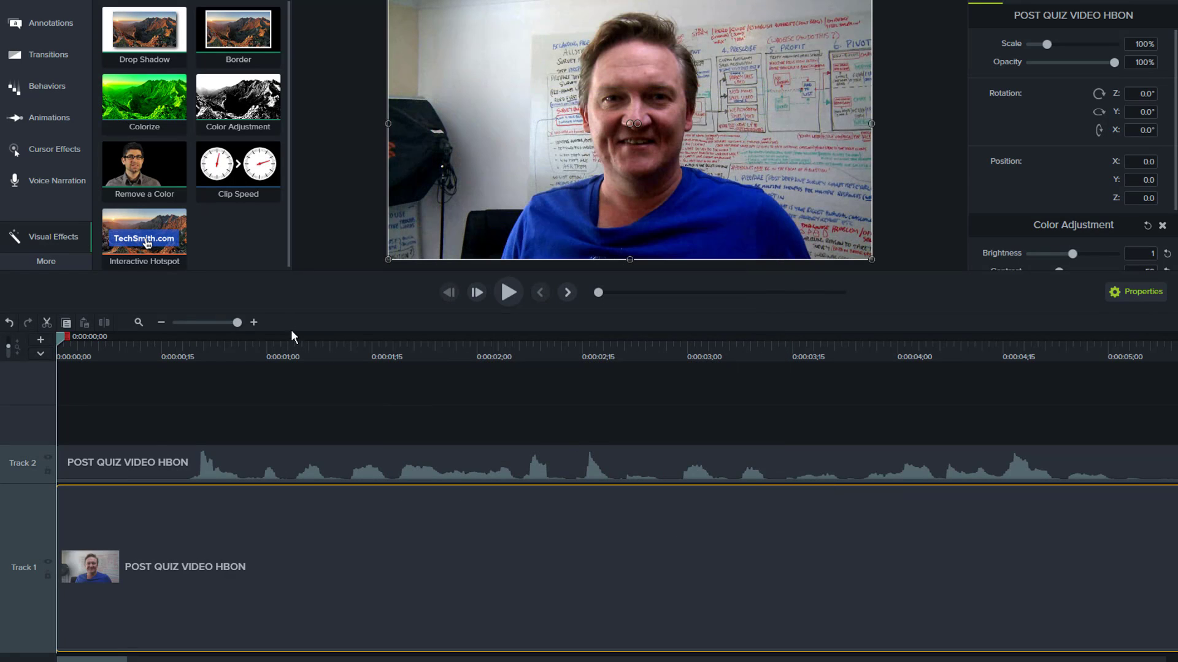